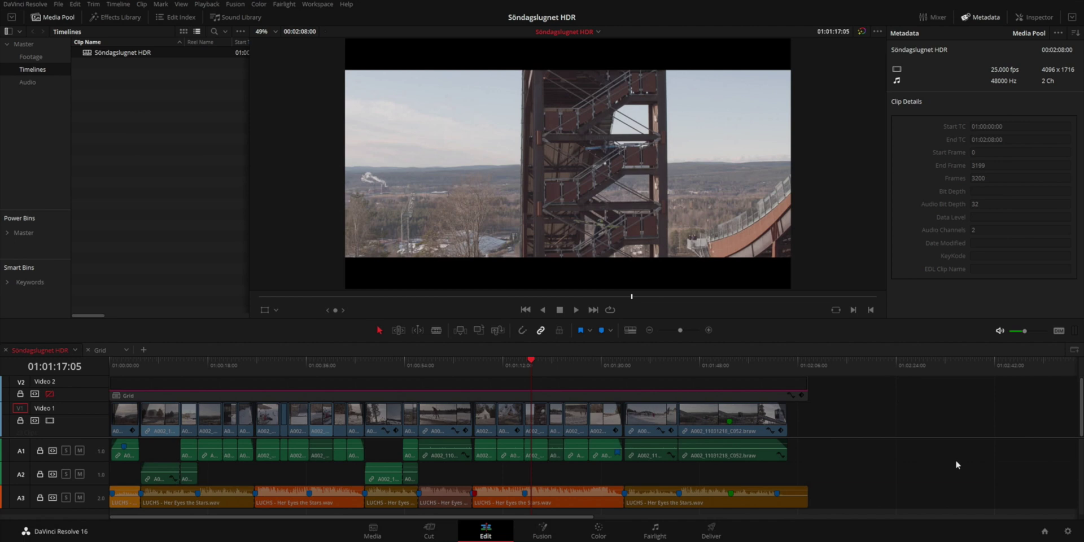
- Open Project Settings from the Edit page of the Söndagslugnet HDR project
{"action": "left_click", "coordinate": [1068, 531]}
- In Color Management, choose DaVinci YRGB Color Managed and Pocket 4K Film Gen 4 input colour space
{"action": "left_click", "coordinate": [370, 133]}
{"action": "left_click", "coordinate": [529, 109]}
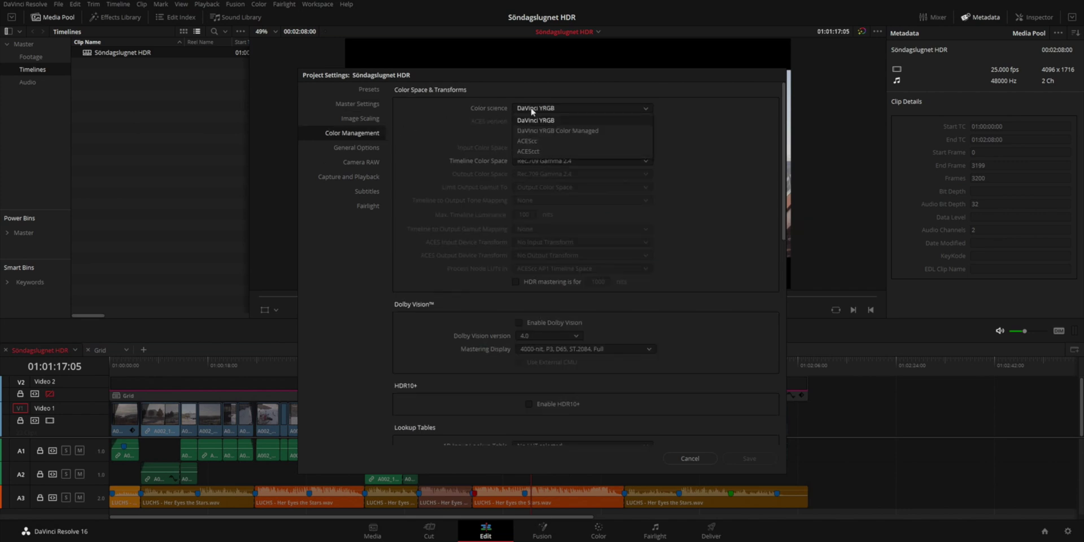
{"action": "left_click", "coordinate": [537, 130]}
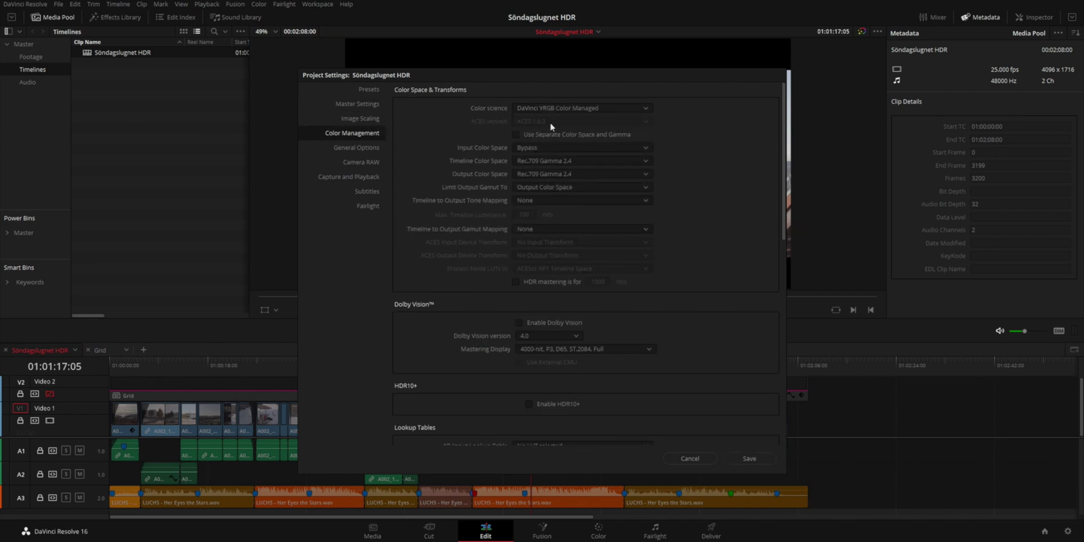
{"action": "left_click", "coordinate": [647, 148]}
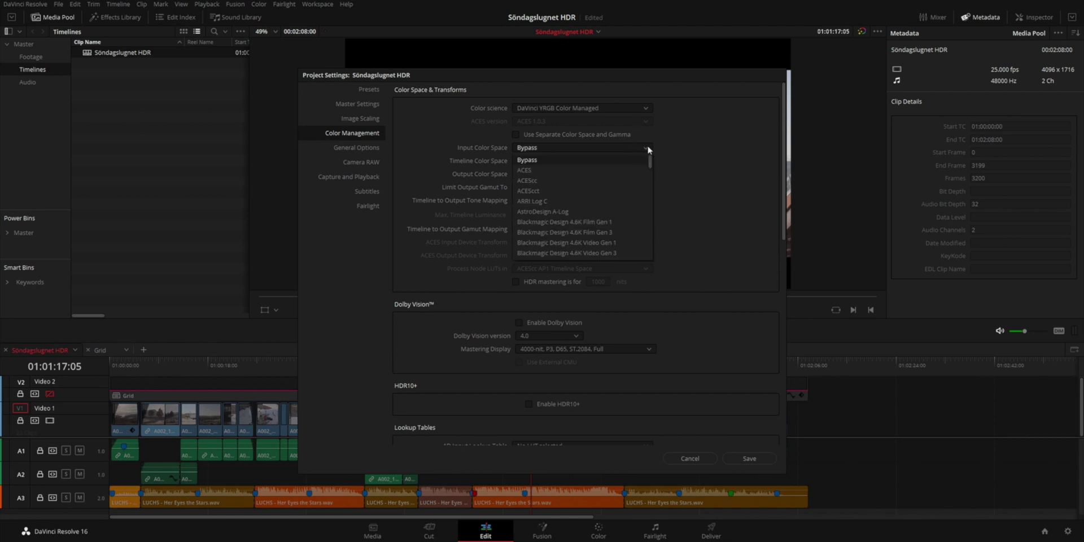
{"action": "scroll", "coordinate": [623, 191], "scroll_direction": "down", "scroll_amount": 3}
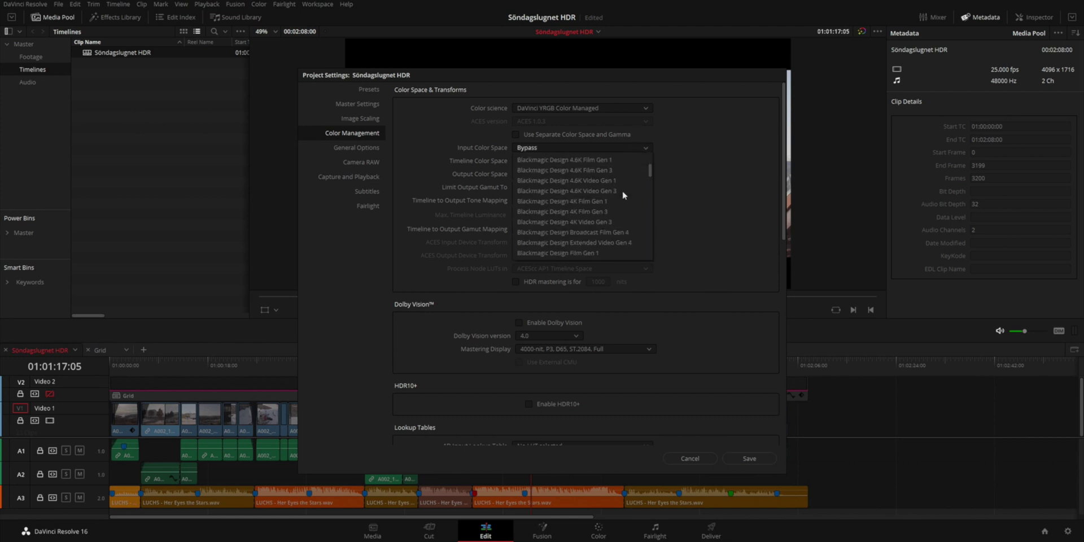
{"action": "scroll", "coordinate": [623, 191], "scroll_direction": "down", "scroll_amount": 1}
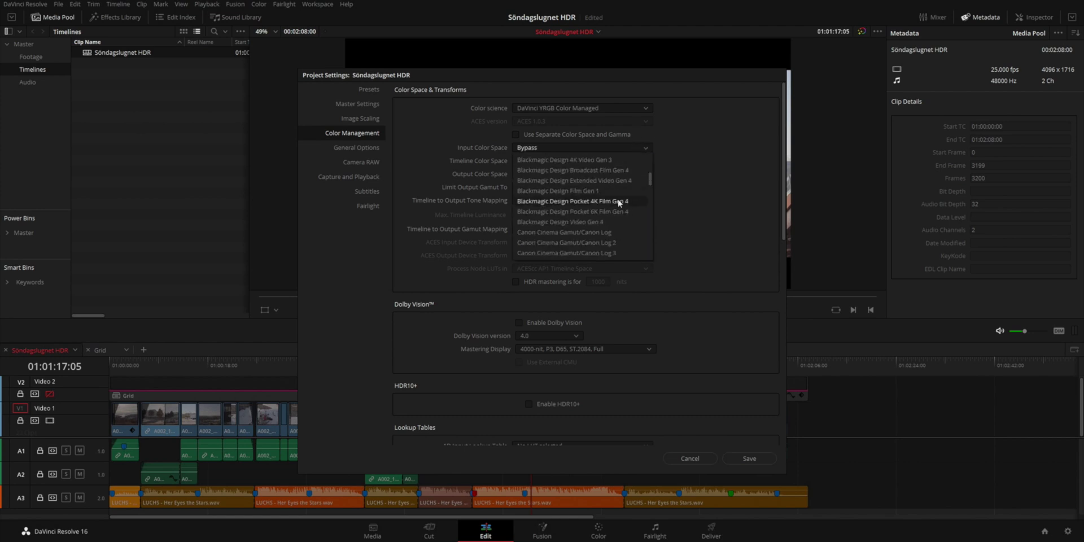
{"action": "left_click", "coordinate": [619, 202]}
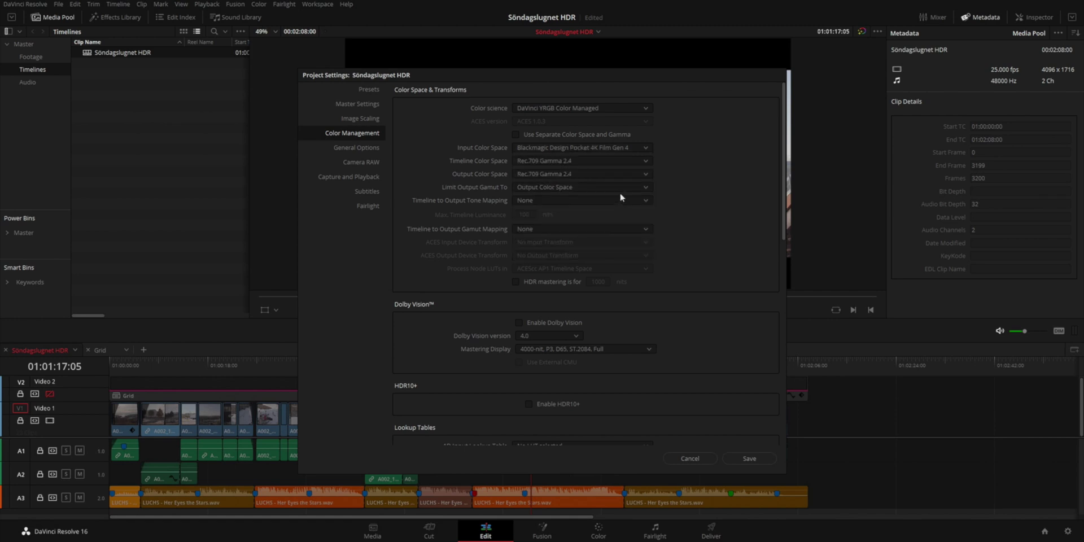
- Keep timeline colour space at Rec.709 Gamma 2.4 and set output colour space to ST2084 1000 nit
{"action": "left_click", "coordinate": [624, 161]}
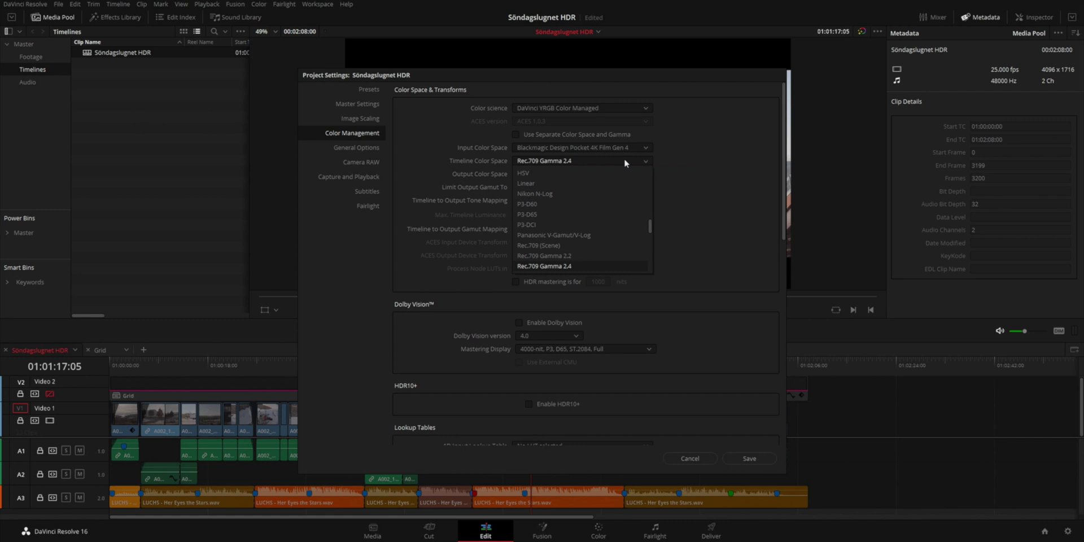
{"action": "left_click", "coordinate": [627, 266]}
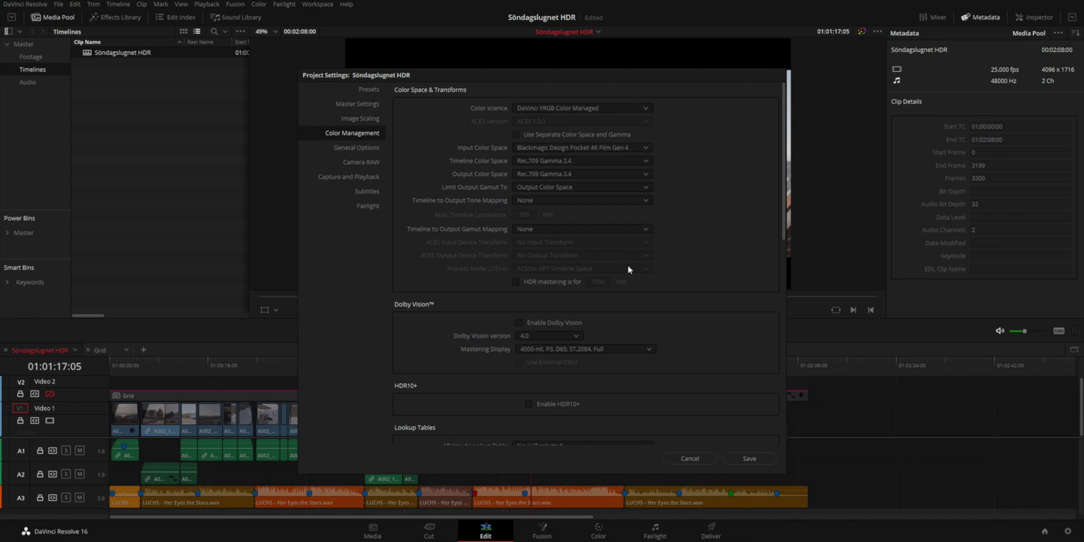
{"action": "left_click", "coordinate": [628, 175]}
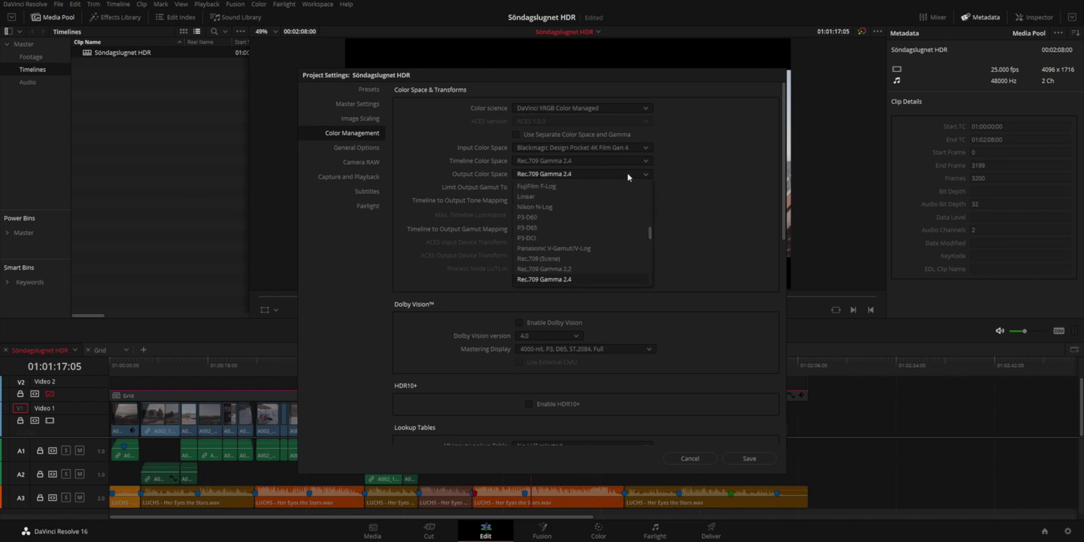
{"action": "scroll", "coordinate": [624, 248], "scroll_direction": "down", "scroll_amount": 5}
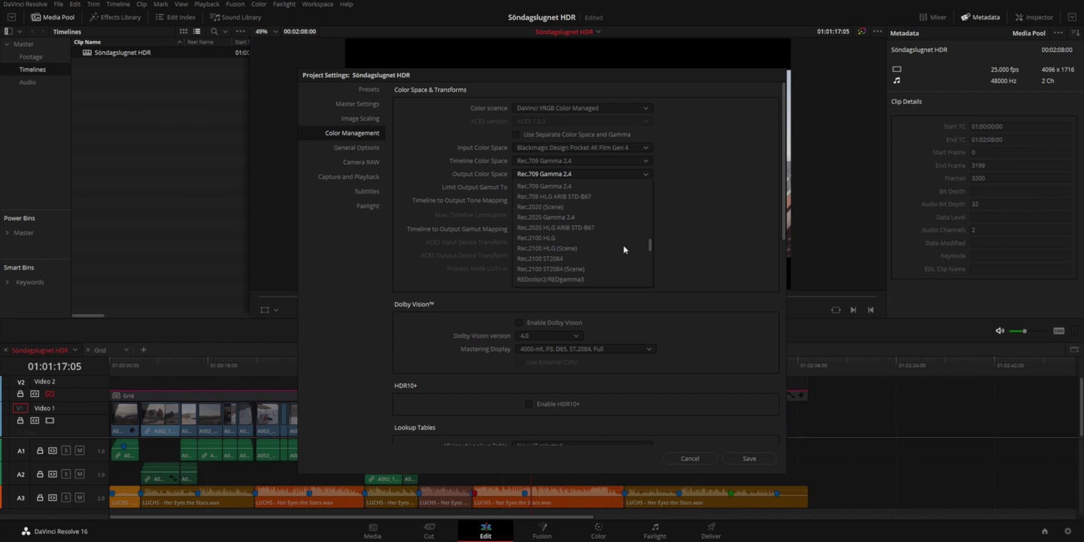
{"action": "scroll", "coordinate": [625, 249], "scroll_direction": "down", "scroll_amount": 1}
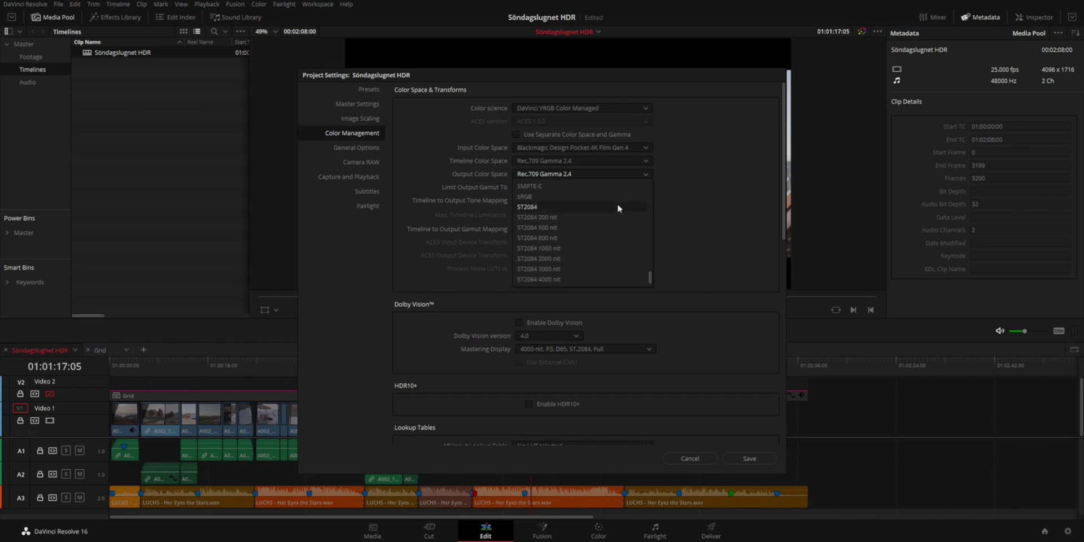
{"action": "left_click", "coordinate": [612, 250]}
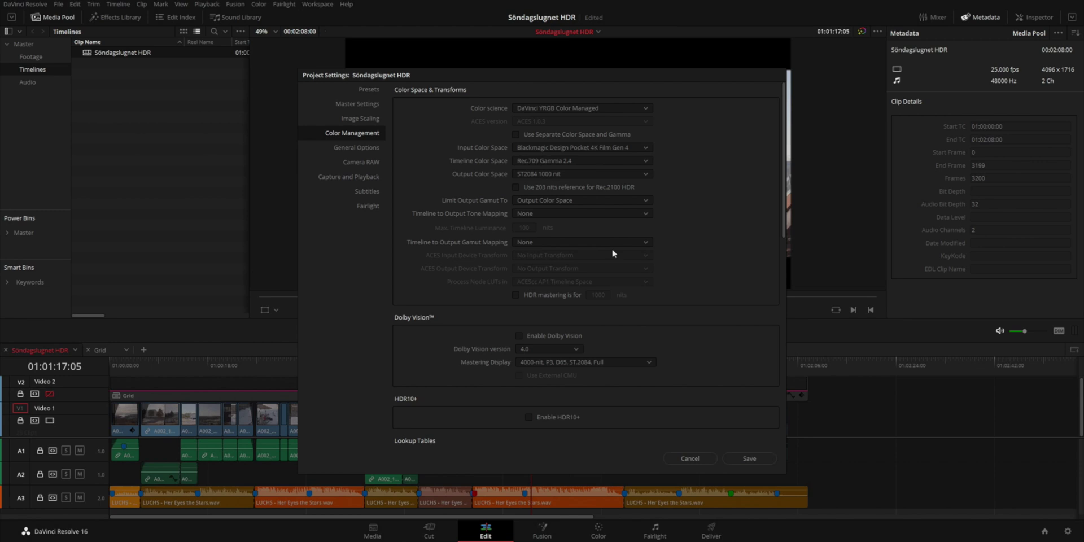
- Limit output gamut to P3-D65 with RED IPP2 gamut mapping and Medium highlight roll-off
{"action": "left_click", "coordinate": [616, 201]}
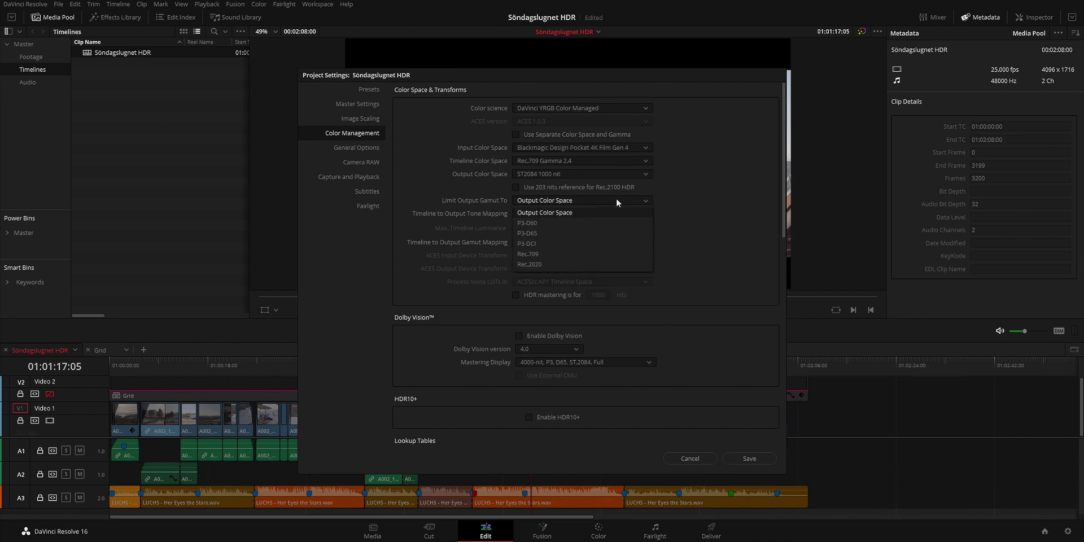
{"action": "left_click", "coordinate": [610, 231]}
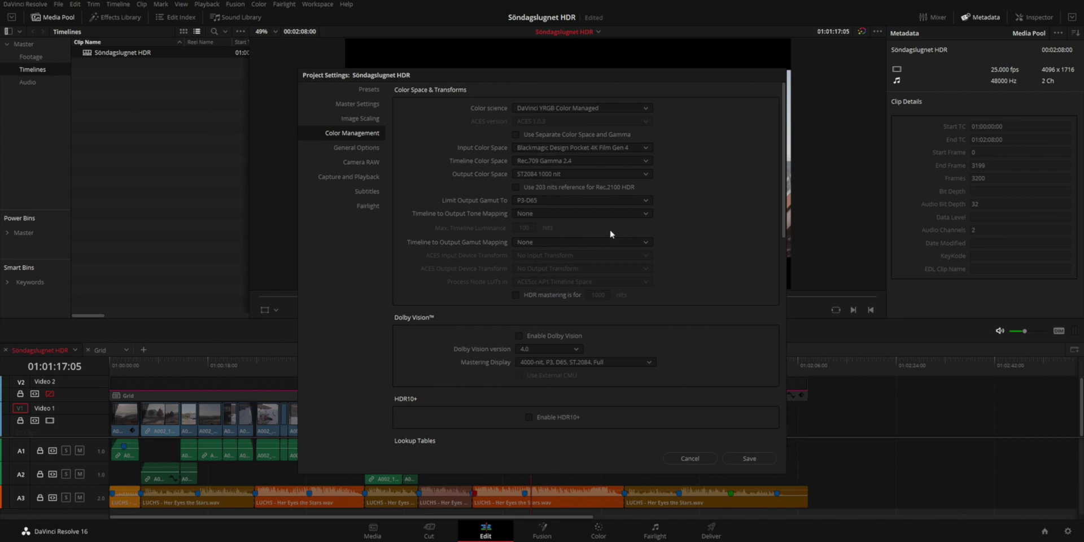
{"action": "left_click", "coordinate": [610, 242]}
{"action": "left_click", "coordinate": [610, 276]}
{"action": "left_click", "coordinate": [608, 269]}
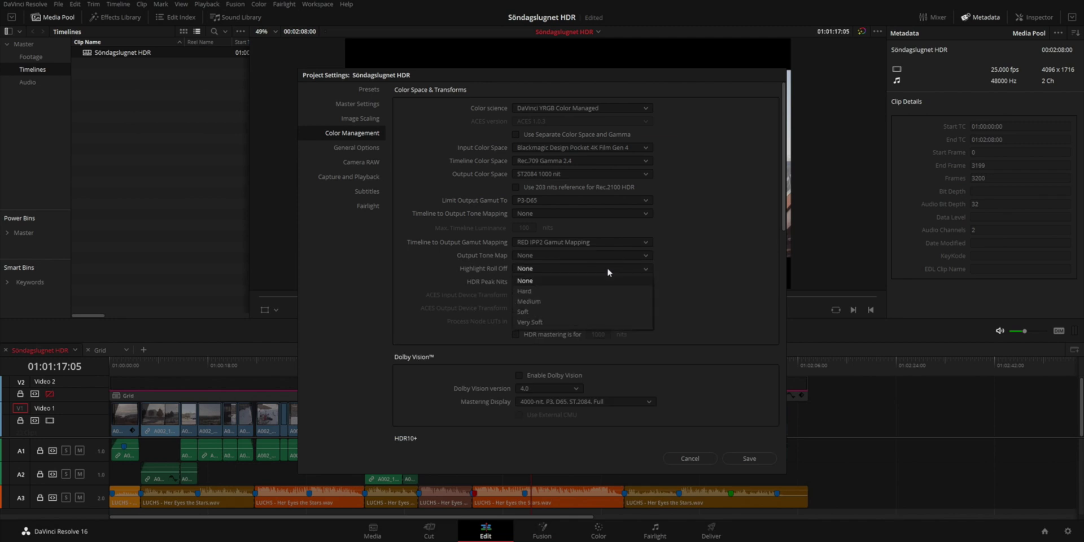
{"action": "left_click", "coordinate": [605, 301]}
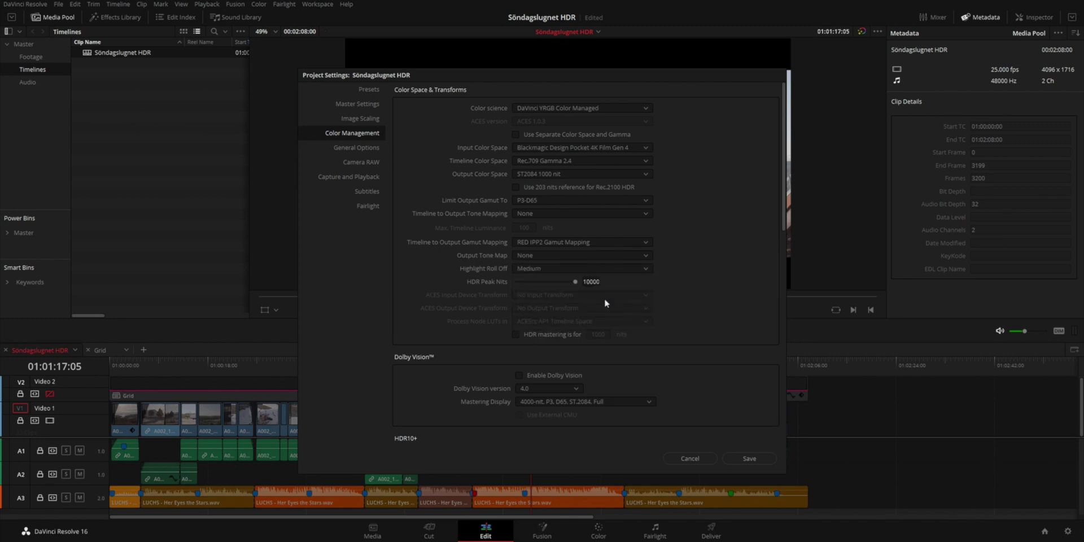
- Set HDR peak nits to 1000 and save the project settings
{"action": "left_click", "coordinate": [597, 281]}
{"action": "double_click", "coordinate": [599, 281]}
{"action": "type", "text": "1000"}
{"action": "key", "text": "Return"}
{"action": "left_click", "coordinate": [743, 458]}
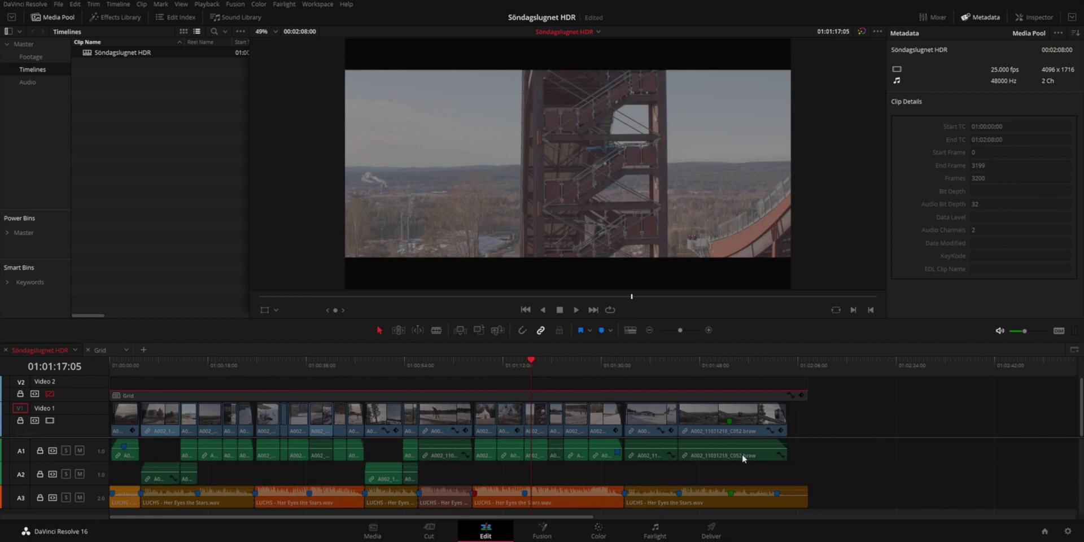
- Enable HDR mastering for 1000 nits and HDR metadata over HDMI, then save
{"action": "left_click", "coordinate": [1066, 532]}
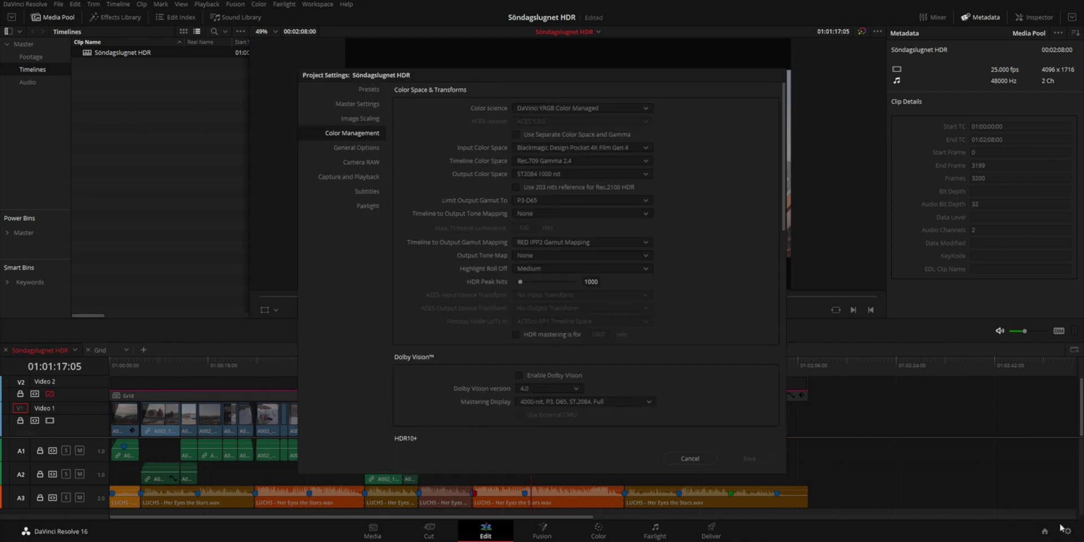
{"action": "left_click", "coordinate": [569, 333]}
{"action": "left_click", "coordinate": [371, 105]}
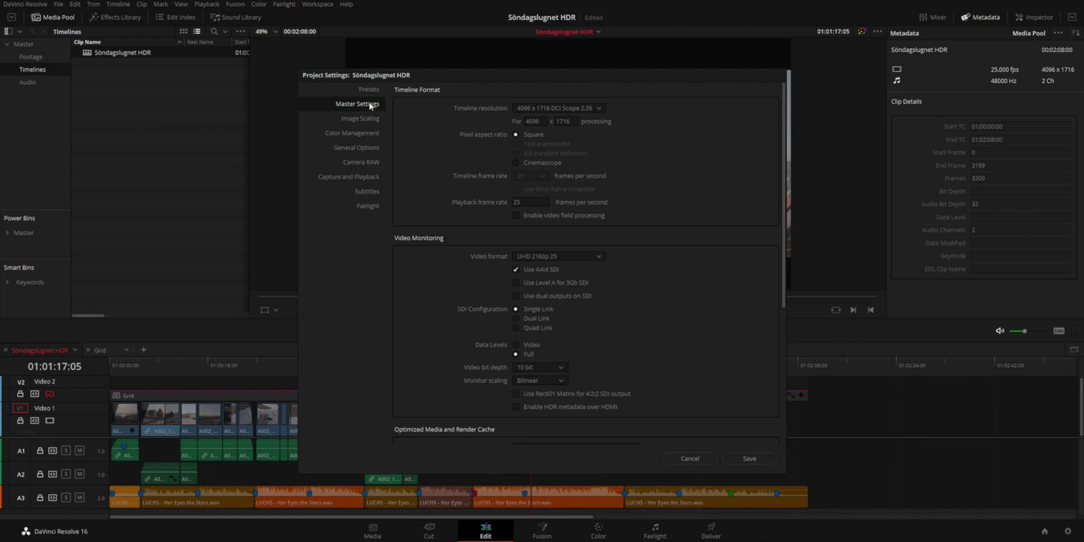
{"action": "left_click", "coordinate": [516, 407]}
{"action": "left_click", "coordinate": [737, 460]}
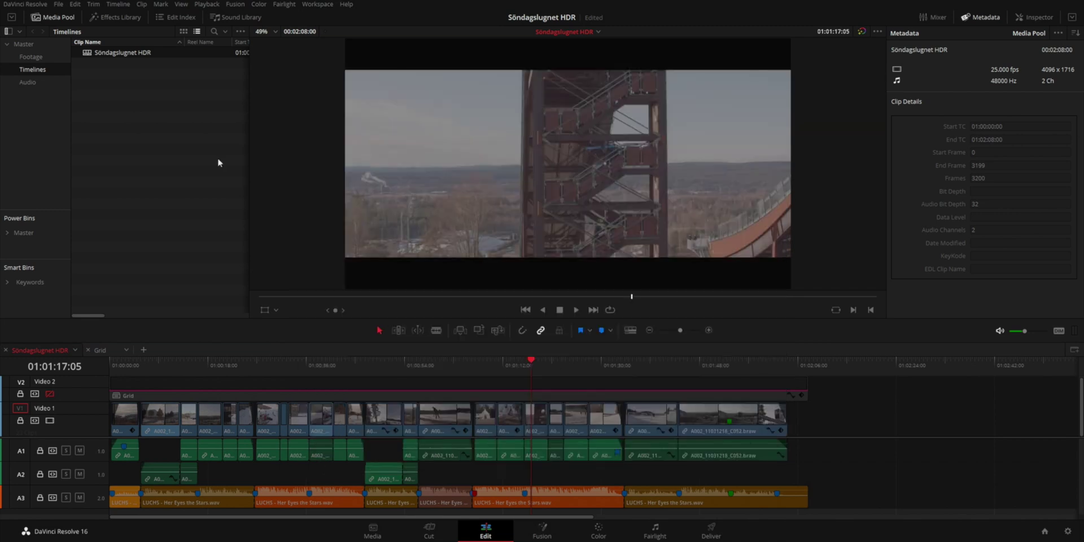
- Check and accept the Söndagslugnet HDR timeline's monitor settings, then return to Project Settings
{"action": "right_click", "coordinate": [130, 54]}
{"action": "mouse_move", "coordinate": [180, 60]}
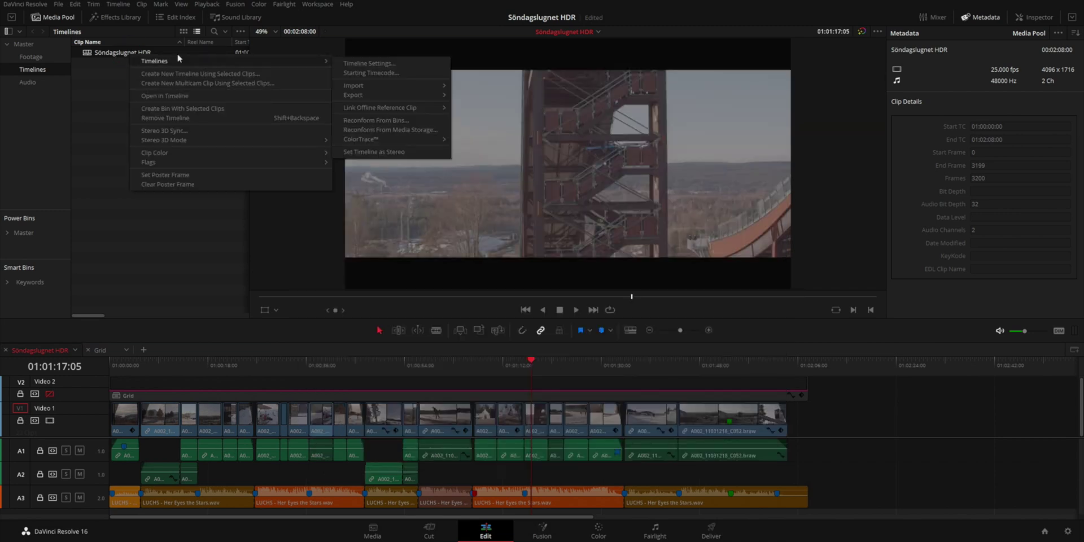
{"action": "left_click", "coordinate": [367, 73]}
{"action": "left_click", "coordinate": [526, 208]}
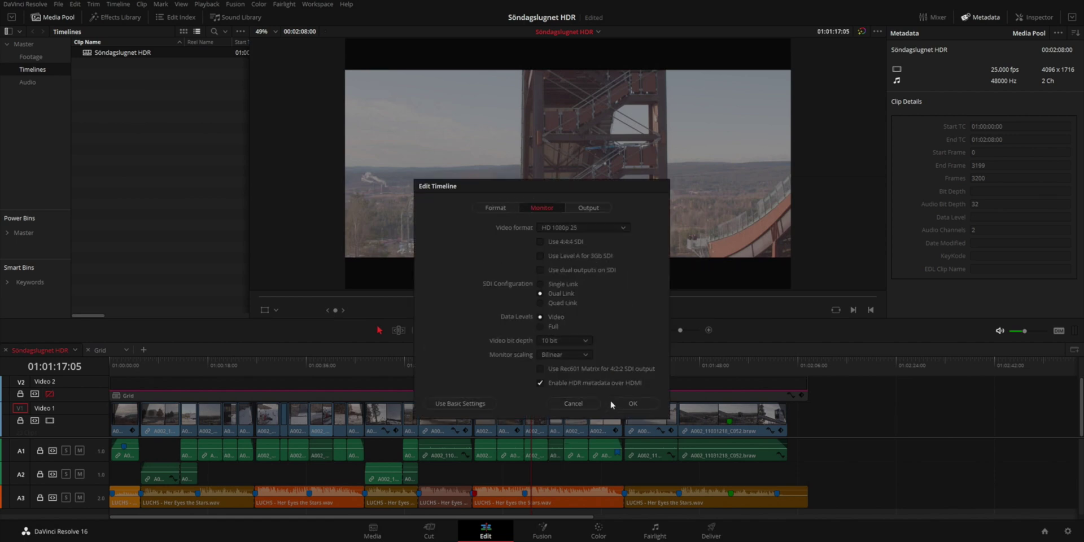
{"action": "left_click", "coordinate": [633, 403]}
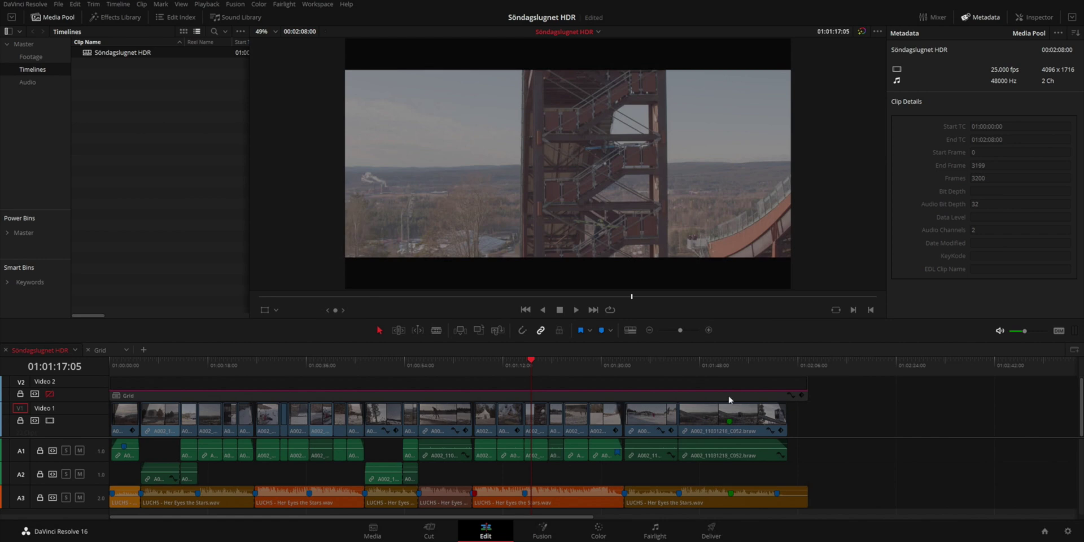
{"action": "left_click", "coordinate": [1067, 531]}
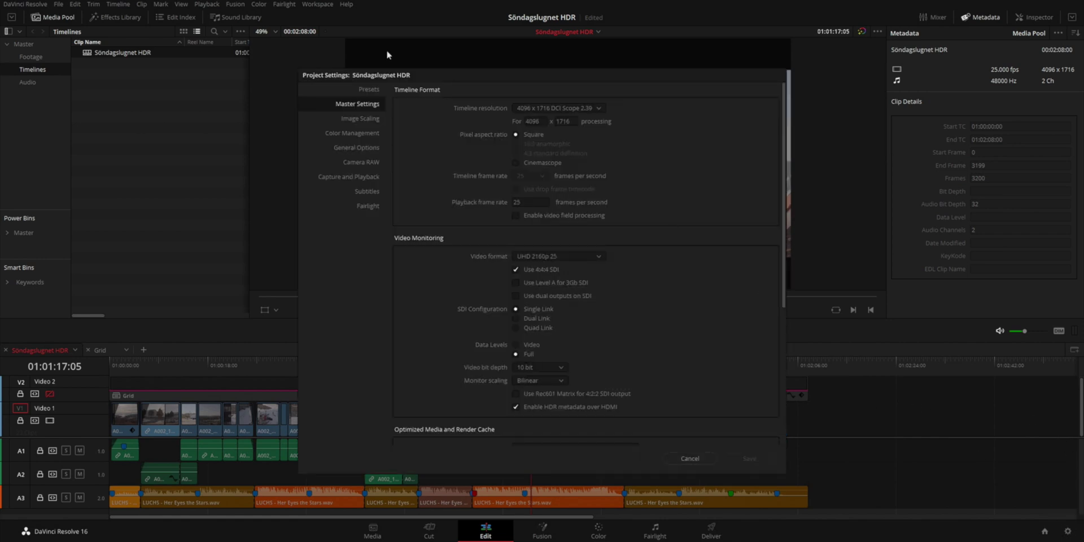
- Set the video monitor LUT to HDR 1000 nits to Gamma 2.4
{"action": "left_click", "coordinate": [350, 134]}
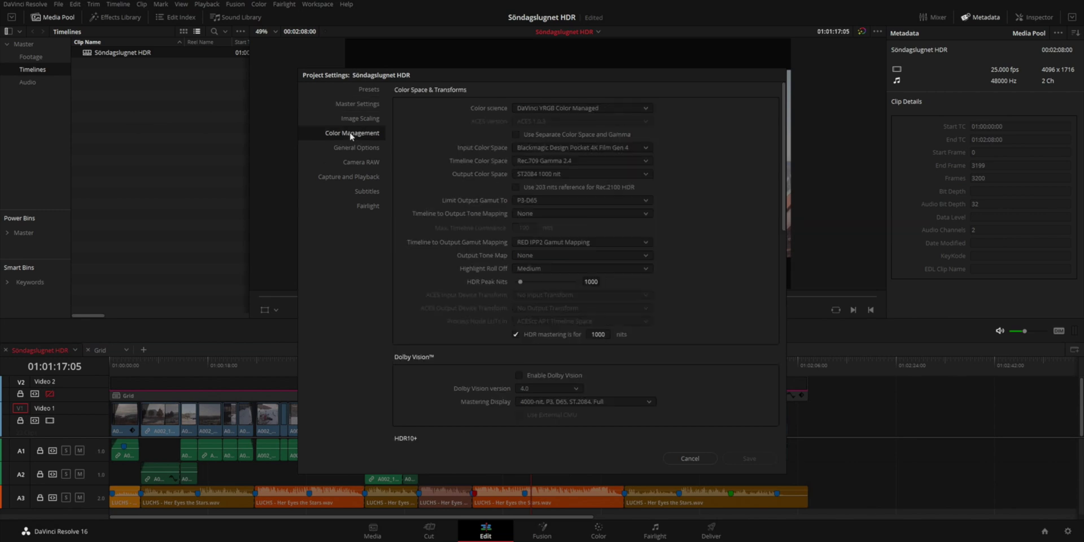
{"action": "scroll", "coordinate": [718, 202], "scroll_direction": "down", "scroll_amount": 10}
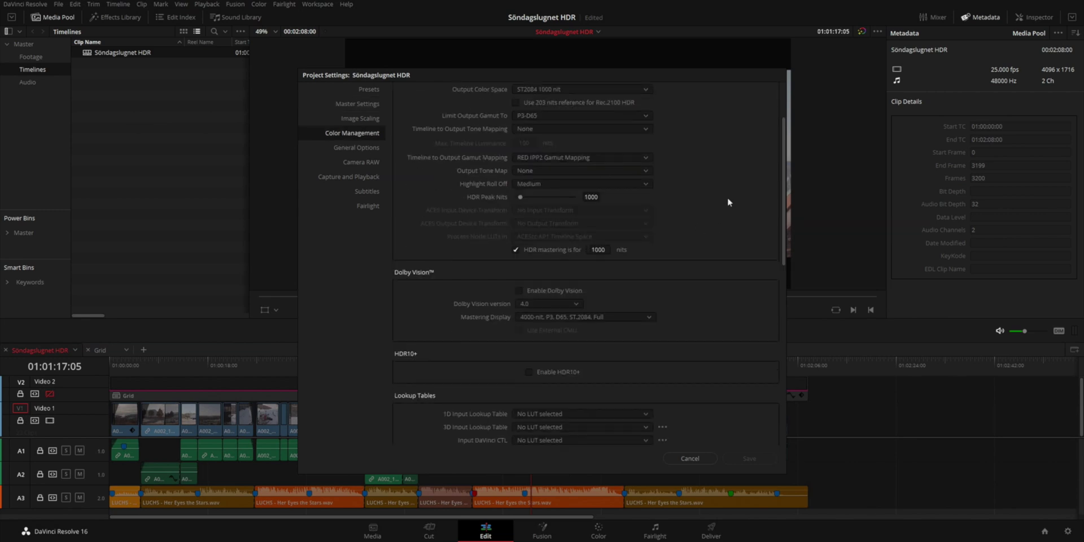
{"action": "left_click", "coordinate": [663, 251]}
{"action": "mouse_move", "coordinate": [744, 377]}
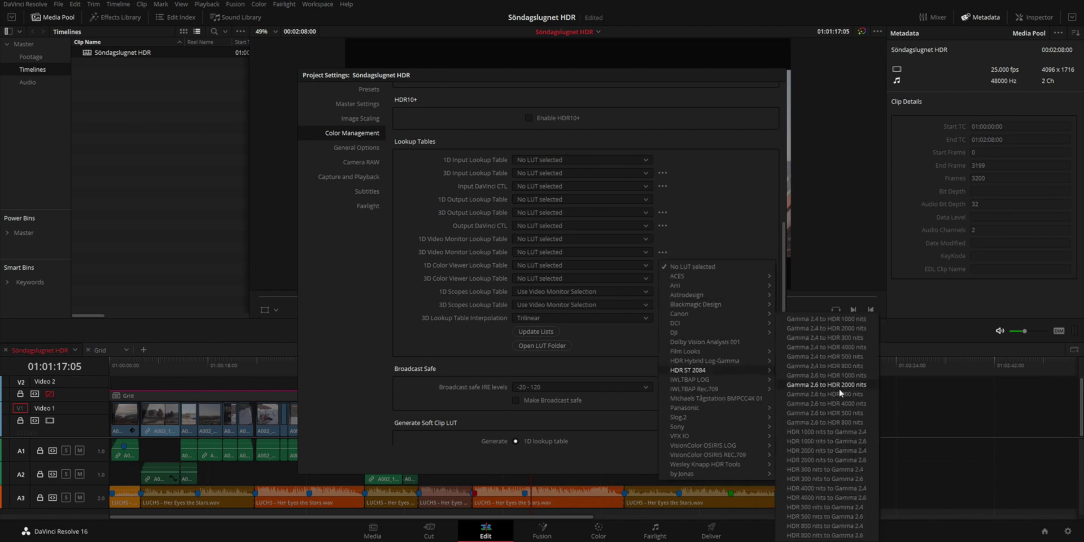
{"action": "left_click", "coordinate": [828, 432]}
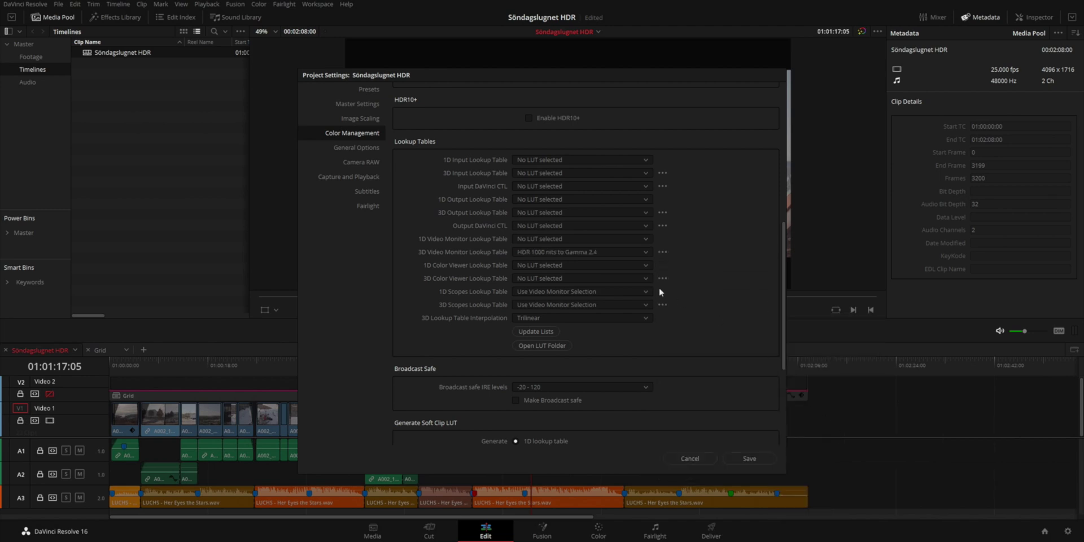
- Make colour viewers use the video monitor LUT, set no 1D scopes LUT, and save
{"action": "left_click", "coordinate": [628, 269]}
{"action": "left_click", "coordinate": [625, 272]}
{"action": "left_click", "coordinate": [616, 291]}
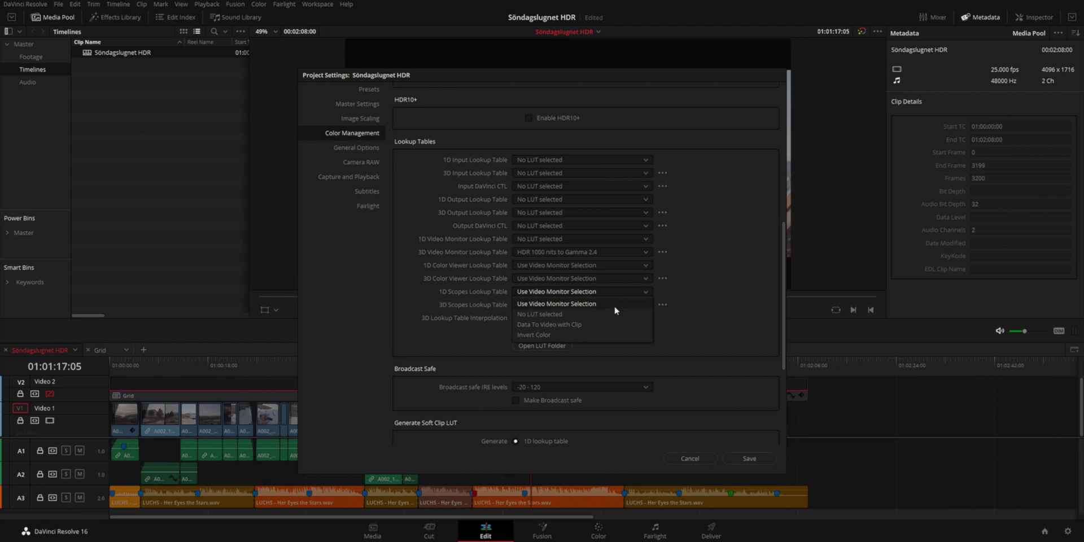
{"action": "left_click", "coordinate": [615, 315]}
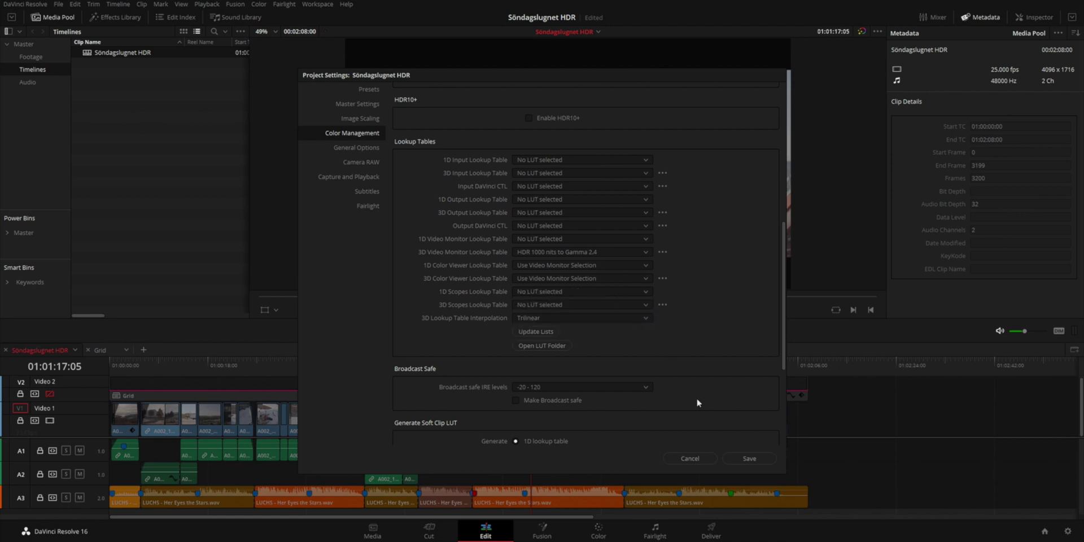
{"action": "left_click", "coordinate": [750, 459]}
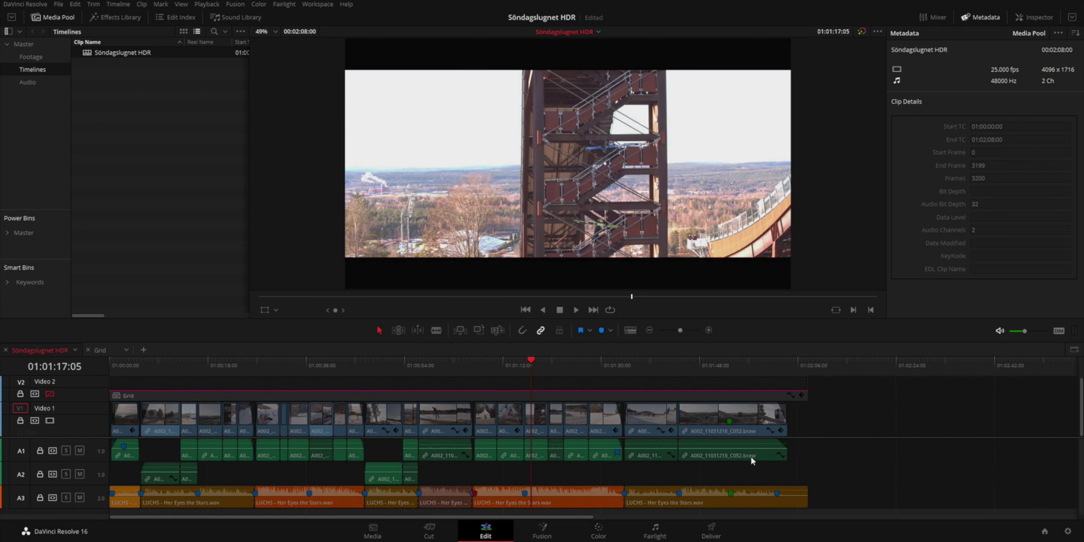
{"action": "key", "text": "ctrl+comma"}
- In User > Color preferences, turn off Enable HDR Scopes for ST.2084 and save
{"action": "left_click", "coordinate": [565, 107]}
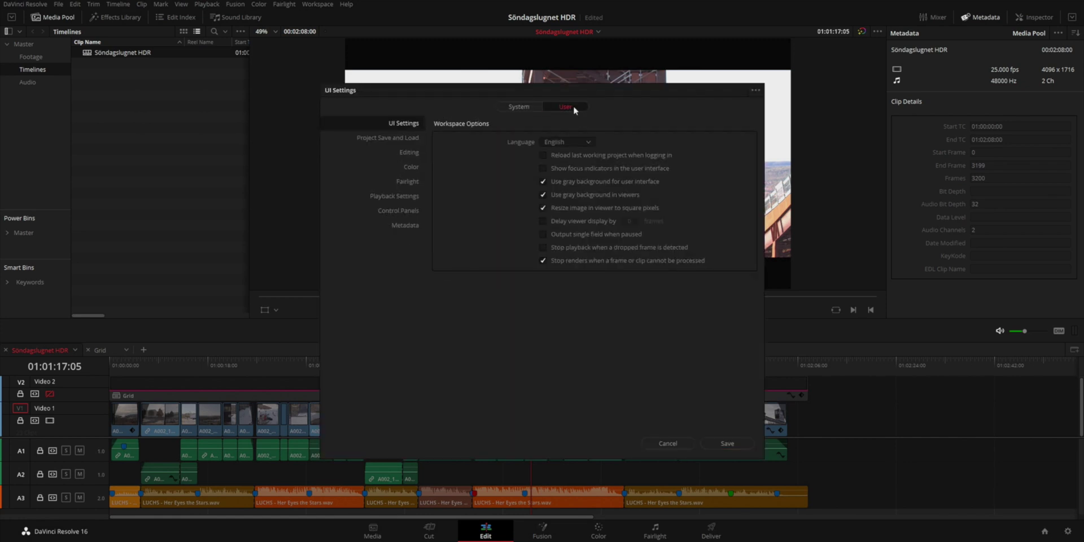
{"action": "left_click", "coordinate": [414, 167]}
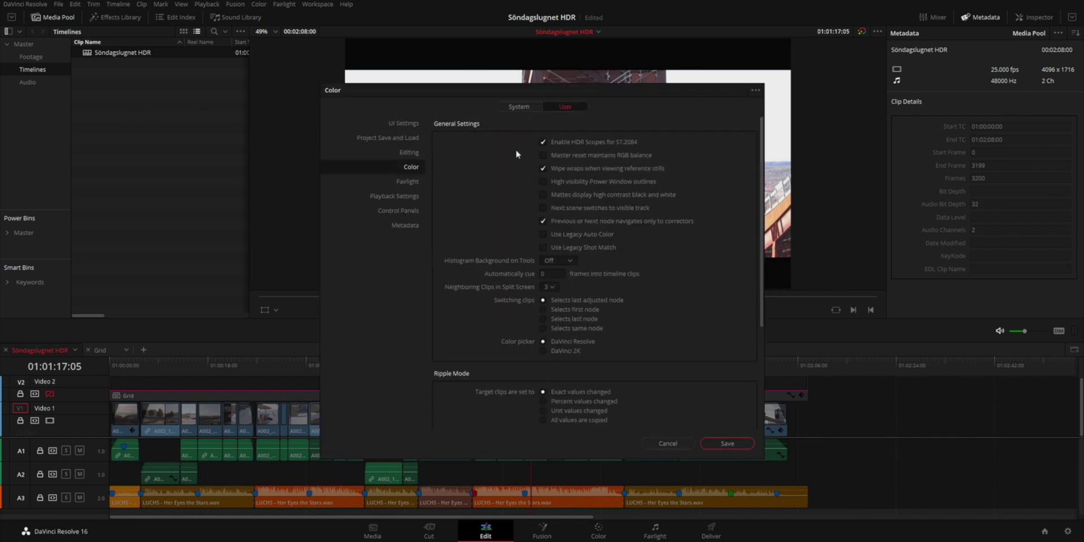
{"action": "left_click", "coordinate": [542, 143]}
{"action": "left_click", "coordinate": [722, 445]}
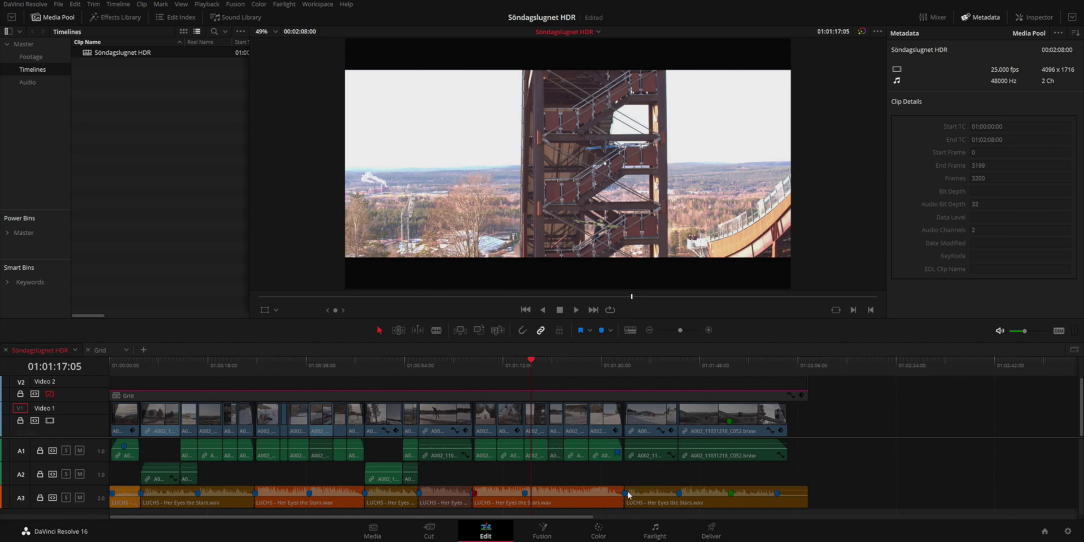
{"action": "left_click", "coordinate": [598, 531]}
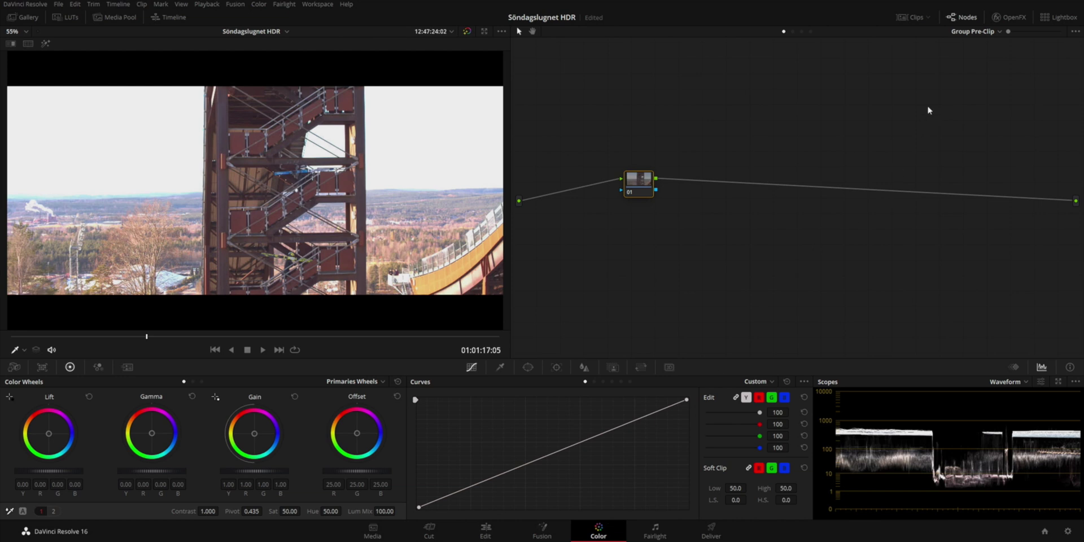
- In the clip node graph, select the Match node, enable the Window node, then view Group Post-Clip
{"action": "left_click", "coordinate": [980, 34]}
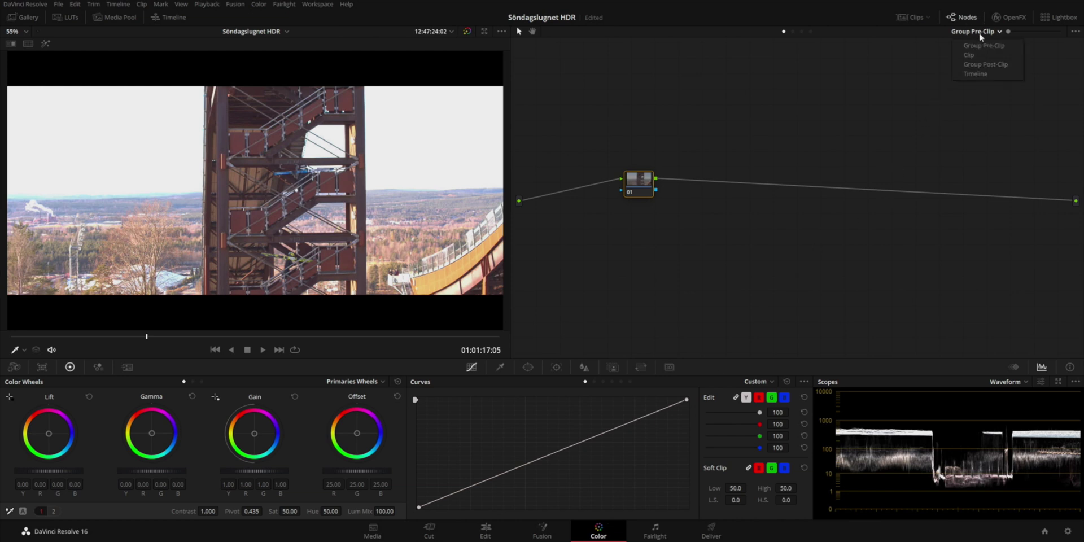
{"action": "left_click", "coordinate": [987, 47]}
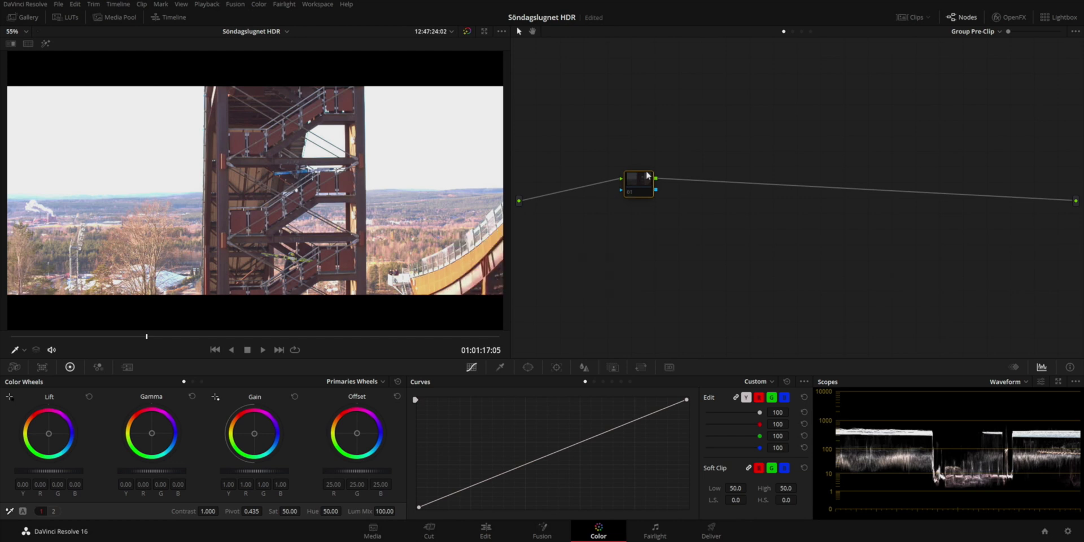
{"action": "left_click", "coordinate": [793, 31]}
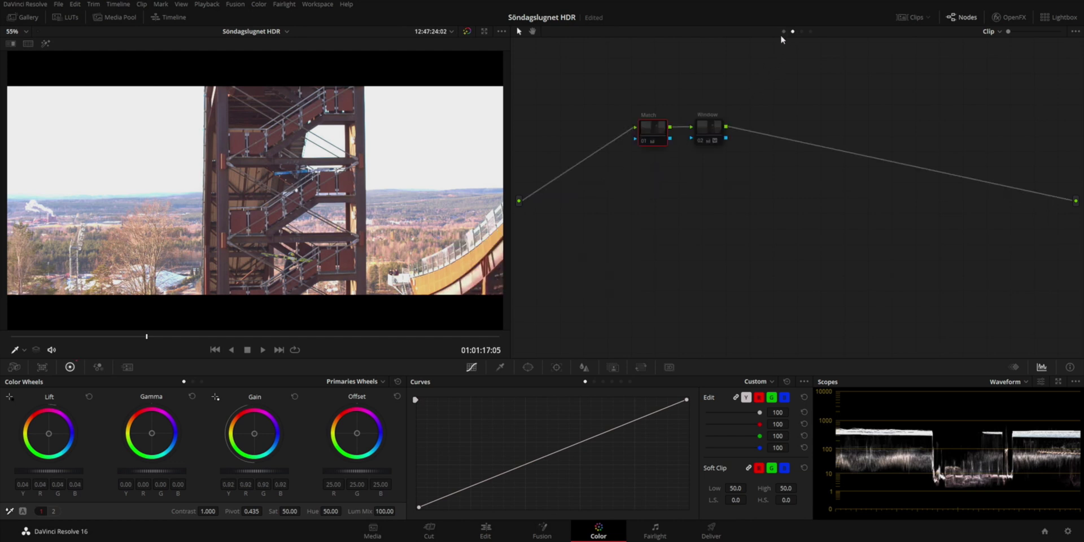
{"action": "left_click", "coordinate": [644, 145]}
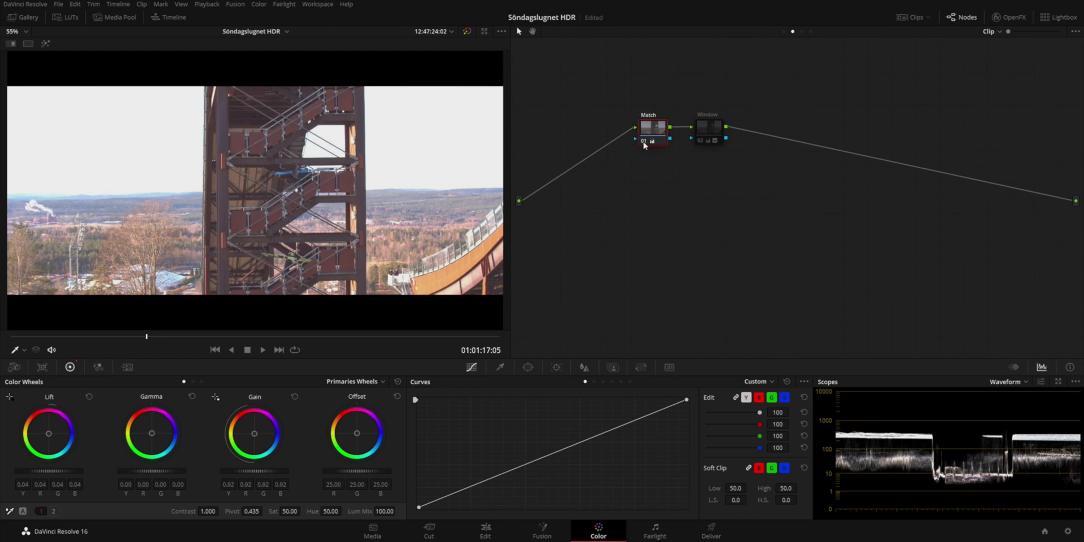
{"action": "left_click", "coordinate": [700, 141]}
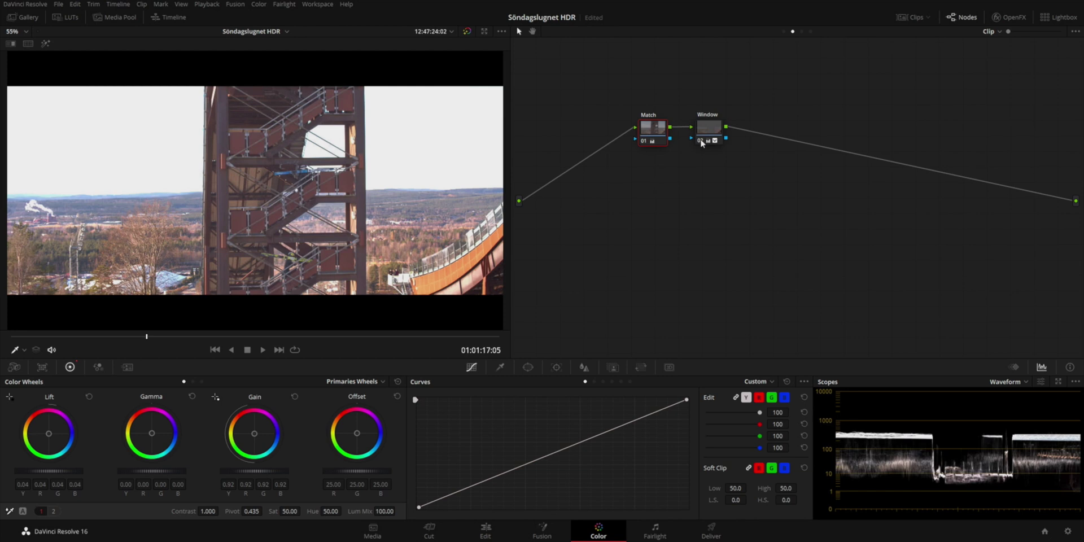
{"action": "left_click", "coordinate": [802, 32]}
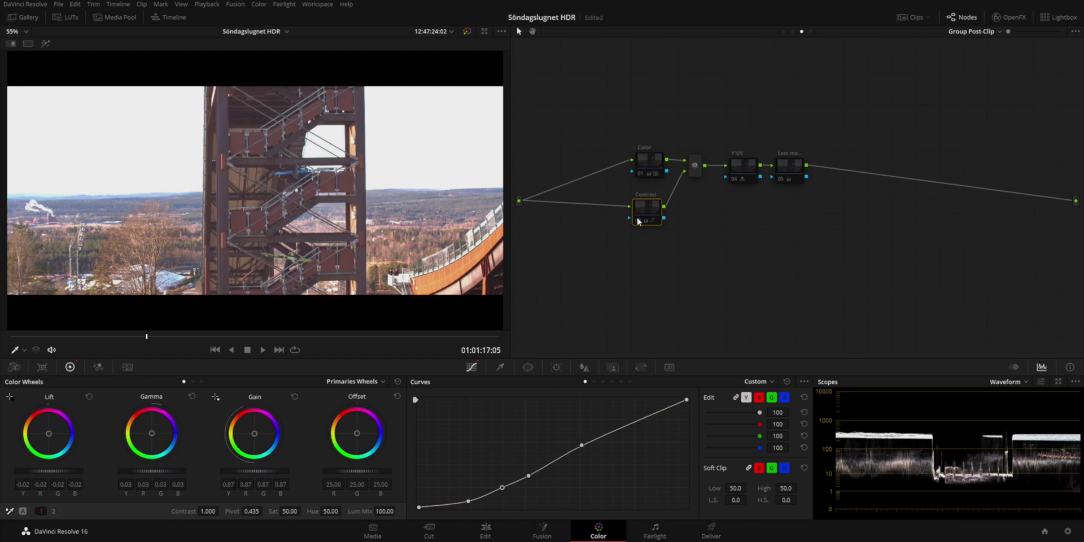
- Enable the Contrast, Color and Y'UV nodes in the group post-clip graph
{"action": "left_click", "coordinate": [637, 219]}
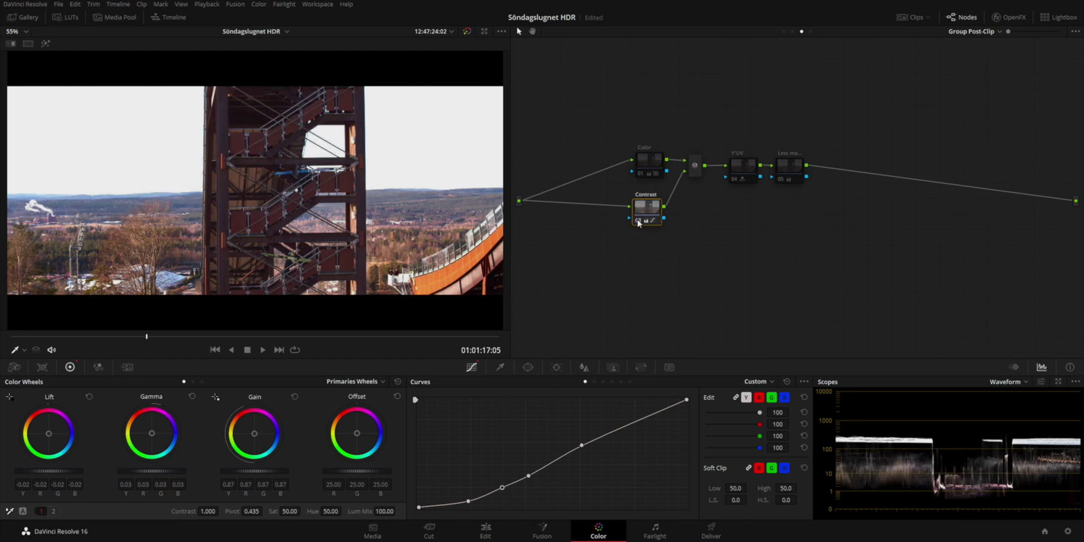
{"action": "left_click", "coordinate": [641, 173]}
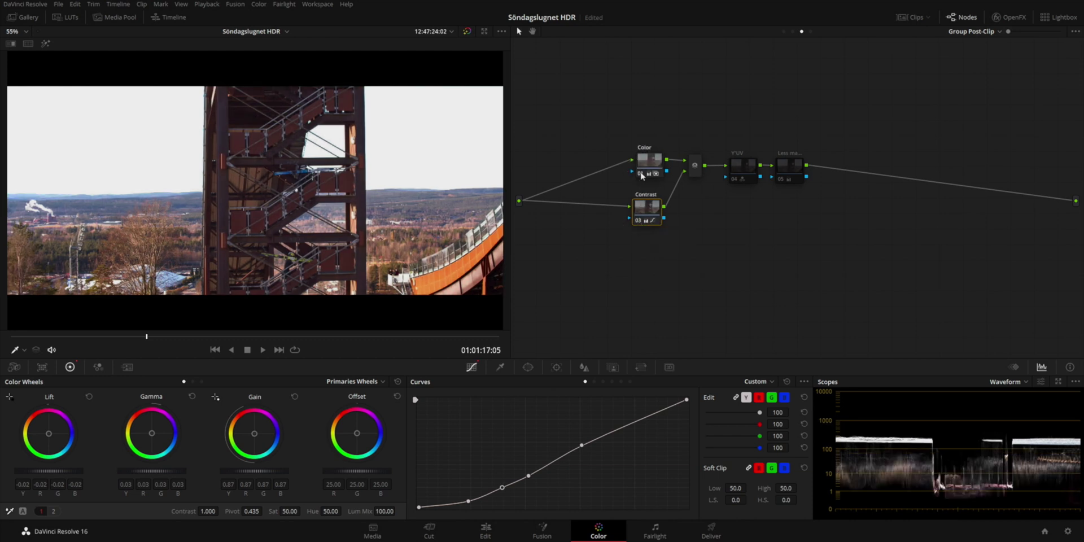
{"action": "left_click", "coordinate": [734, 180]}
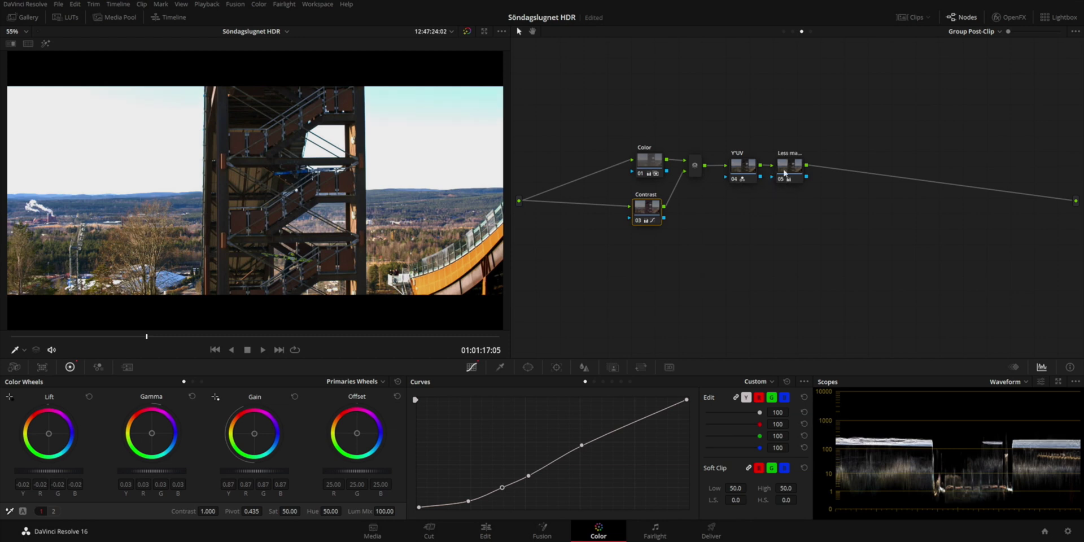
{"action": "left_click", "coordinate": [811, 32]}
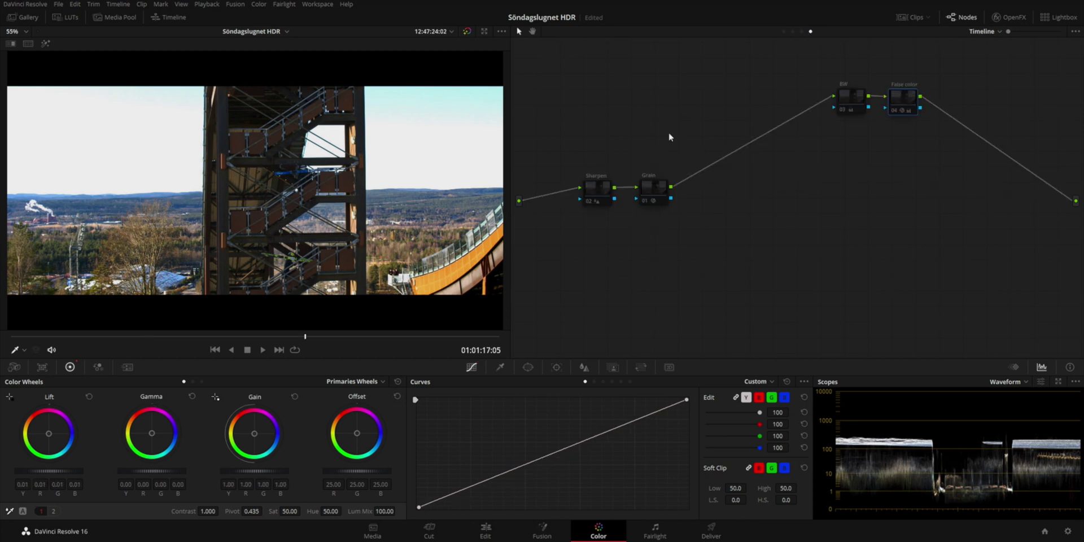
- Select the Sharpen node and move to the ice-skating clip
{"action": "left_click", "coordinate": [592, 202]}
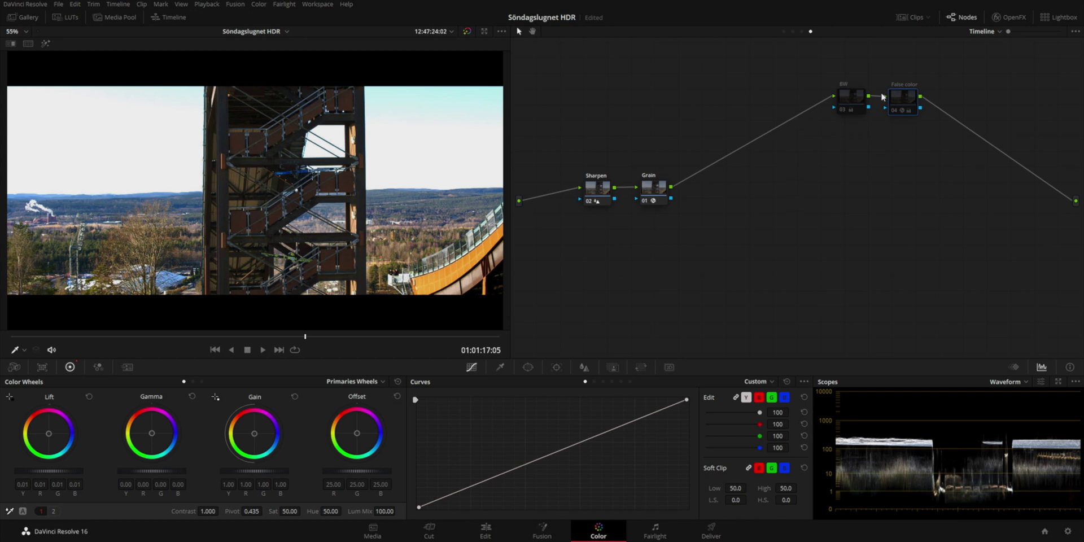
{"action": "left_click", "coordinate": [914, 131]}
{"action": "key", "text": "Down"}
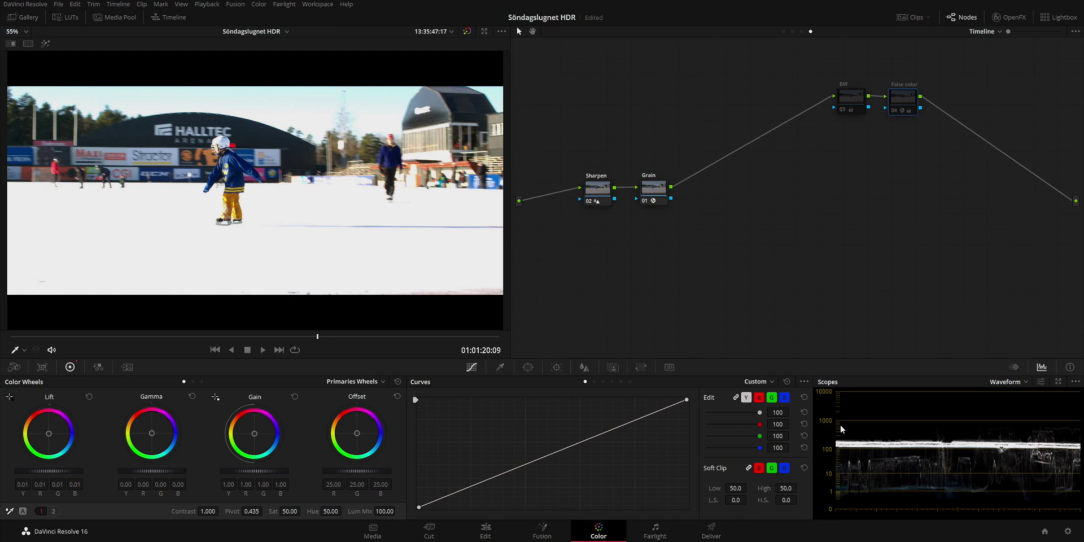
- Add serial node 05 after False color, pull its curve highlights down, save, and disable it
{"action": "key", "text": "alt+s"}
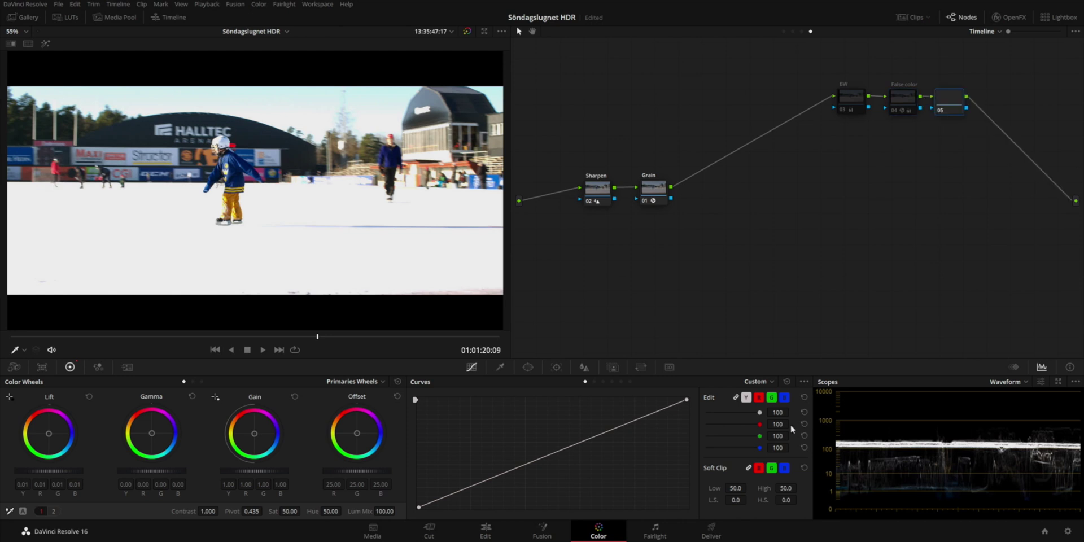
{"action": "left_click_drag", "start_coordinate": [686, 400], "coordinate": [690, 445]}
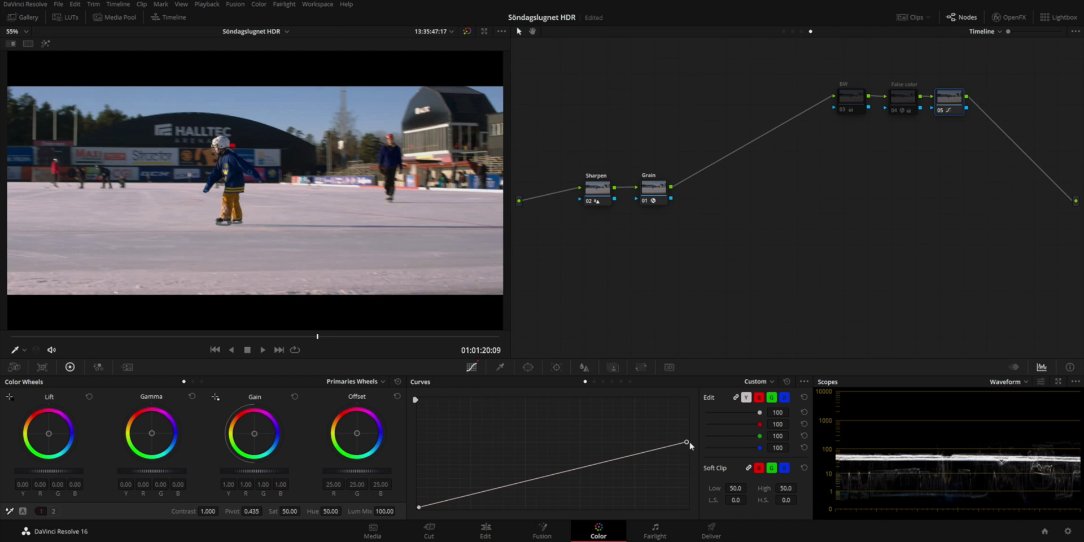
{"action": "key", "text": "ctrl+s"}
{"action": "key", "text": "ctrl+d"}
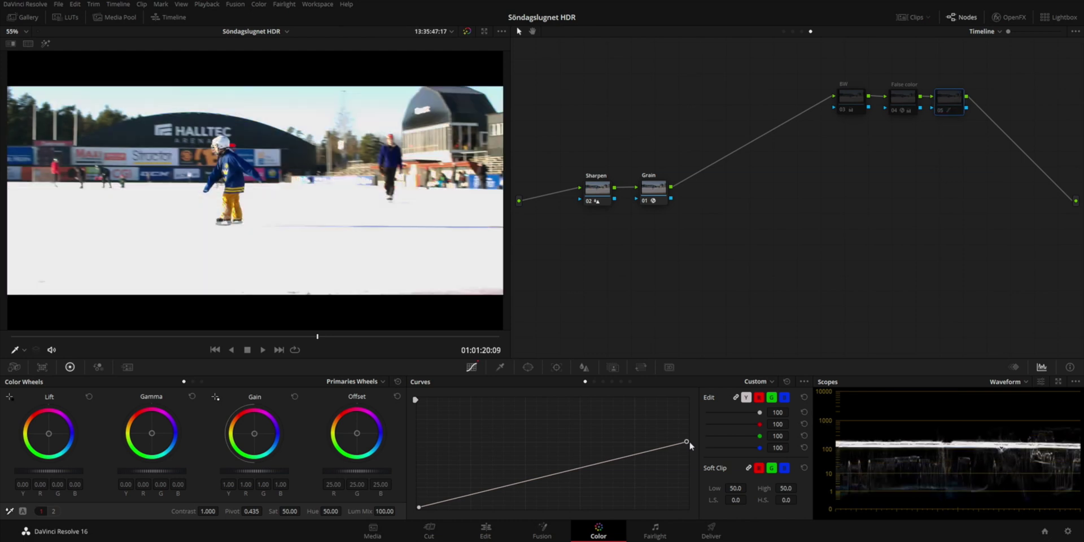
- Set the 3D Video Monitor Lookup Table to No LUT selected, save, and go to Deliver
{"action": "left_click", "coordinate": [1068, 531]}
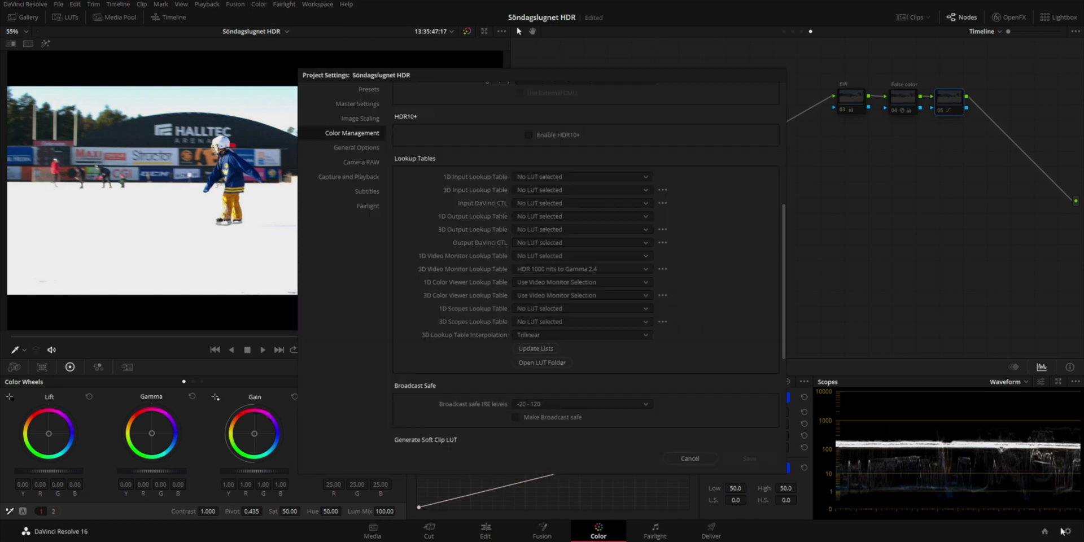
{"action": "left_click", "coordinate": [662, 269]}
{"action": "left_click", "coordinate": [669, 281]}
{"action": "left_click", "coordinate": [749, 459]}
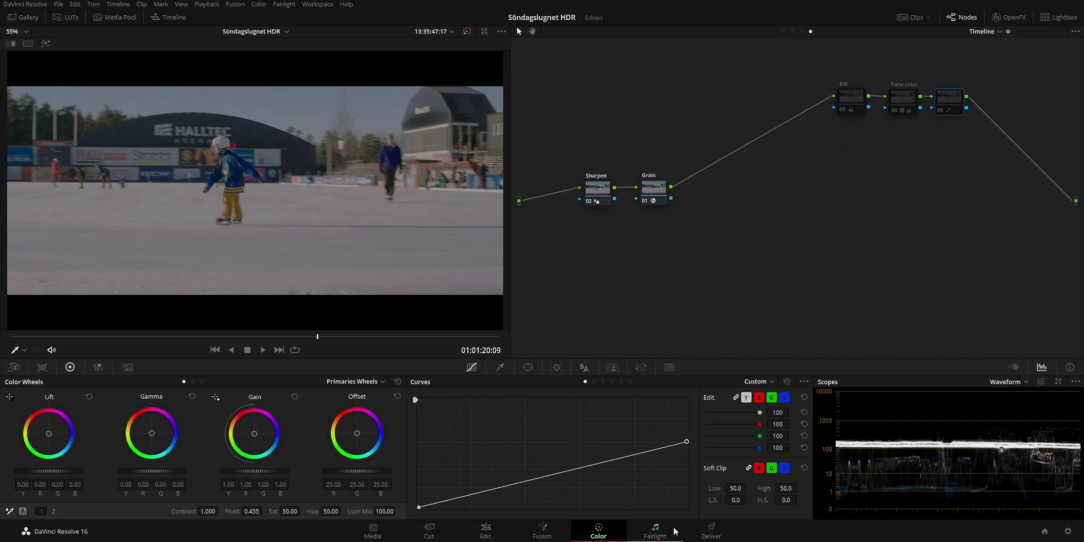
{"action": "left_click", "coordinate": [704, 535]}
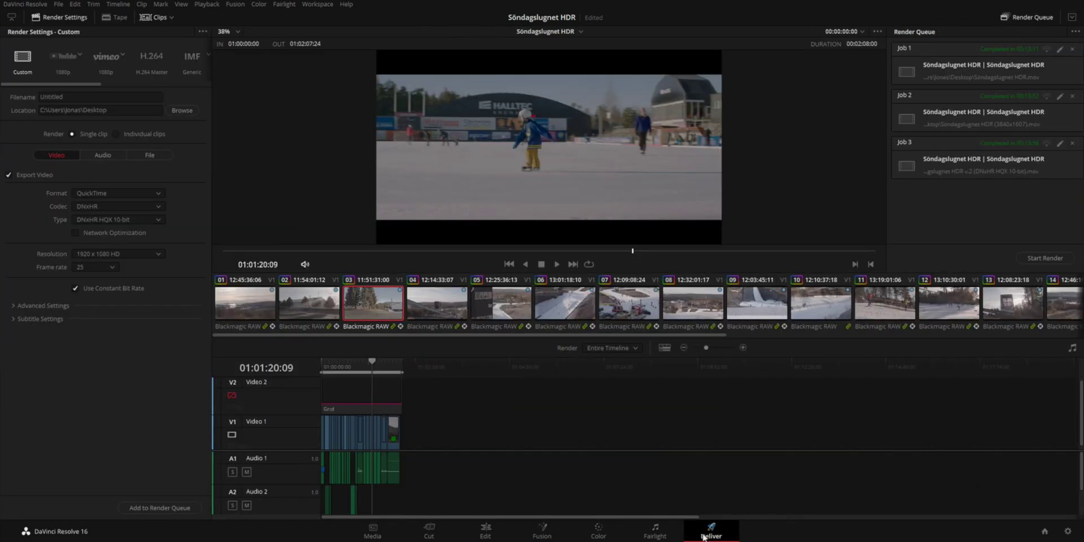
- Set the render resolution to 4096 x 1716 DCI Scope 2.39
{"action": "left_click", "coordinate": [114, 257]}
{"action": "scroll", "coordinate": [117, 319], "scroll_direction": "down", "scroll_amount": 3}
{"action": "scroll", "coordinate": [117, 319], "scroll_direction": "down", "scroll_amount": 2}
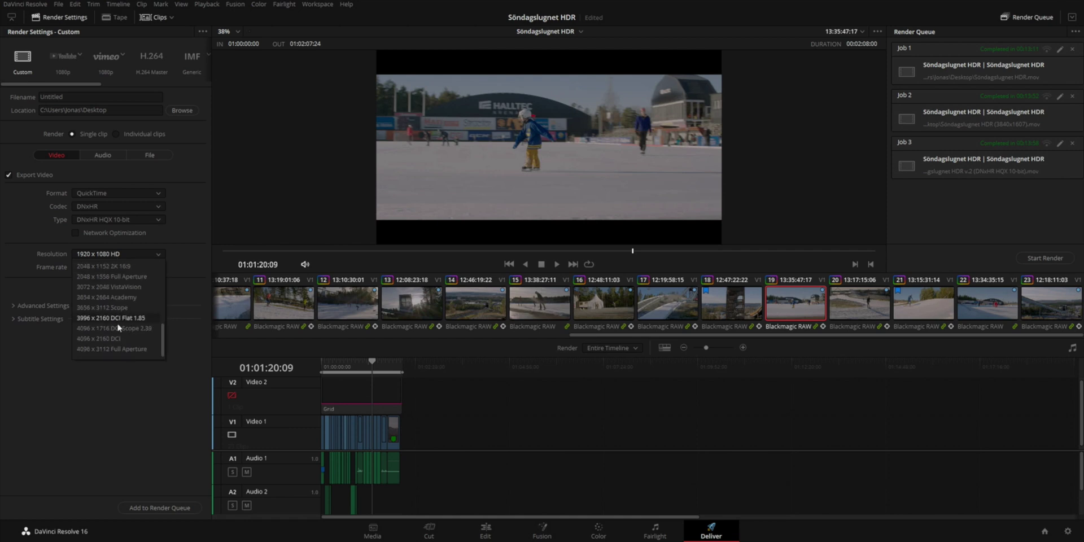
{"action": "left_click", "coordinate": [118, 328]}
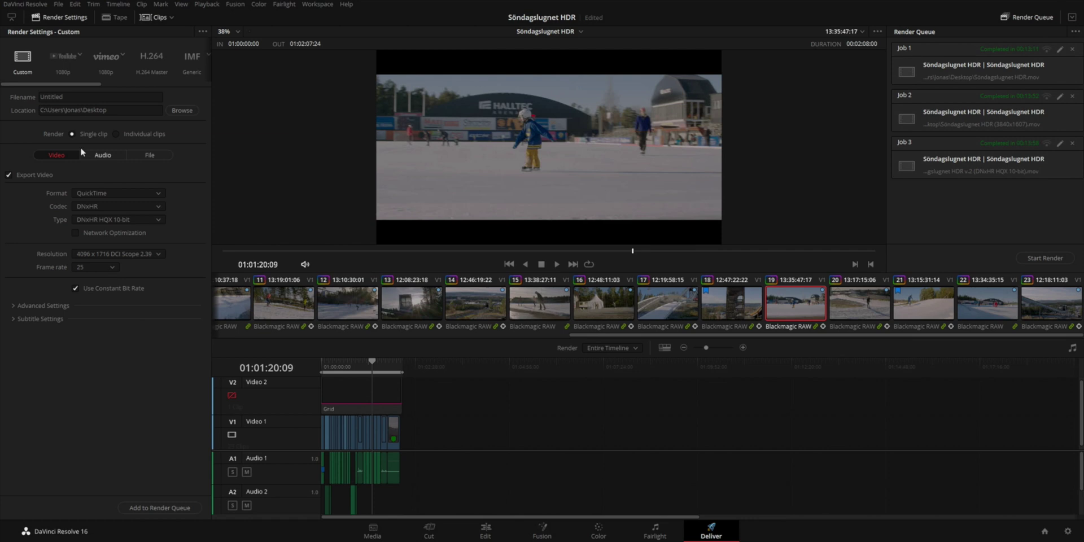
- Name the output 'Söndagslugnet HDR', check the audio settings, and add it to the render queue
{"action": "double_click", "coordinate": [69, 99]}
{"action": "type", "text": "Söndagslugnet HDR"}
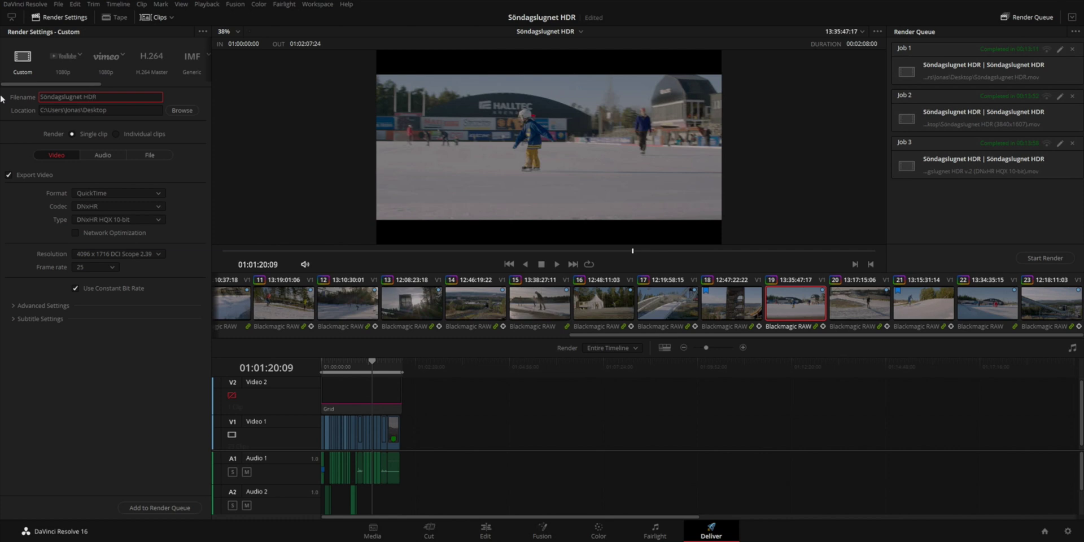
{"action": "left_click", "coordinate": [107, 155]}
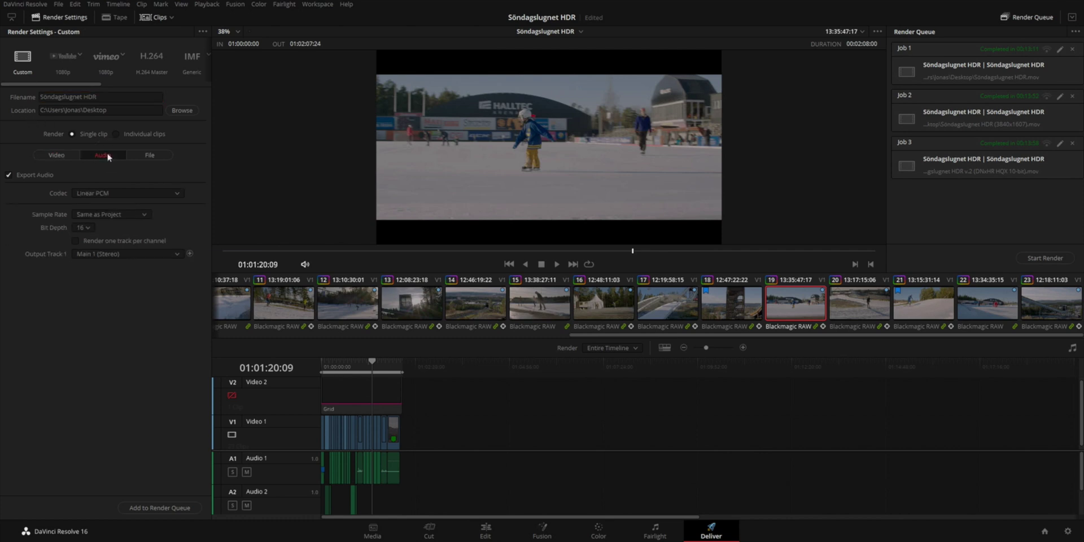
{"action": "left_click", "coordinate": [72, 155]}
{"action": "left_click", "coordinate": [143, 508]}
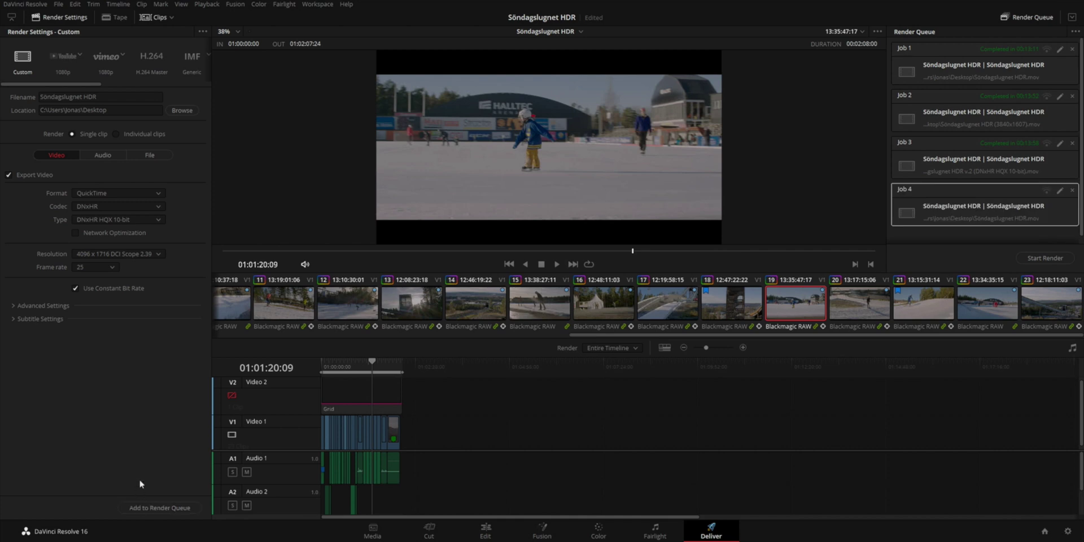